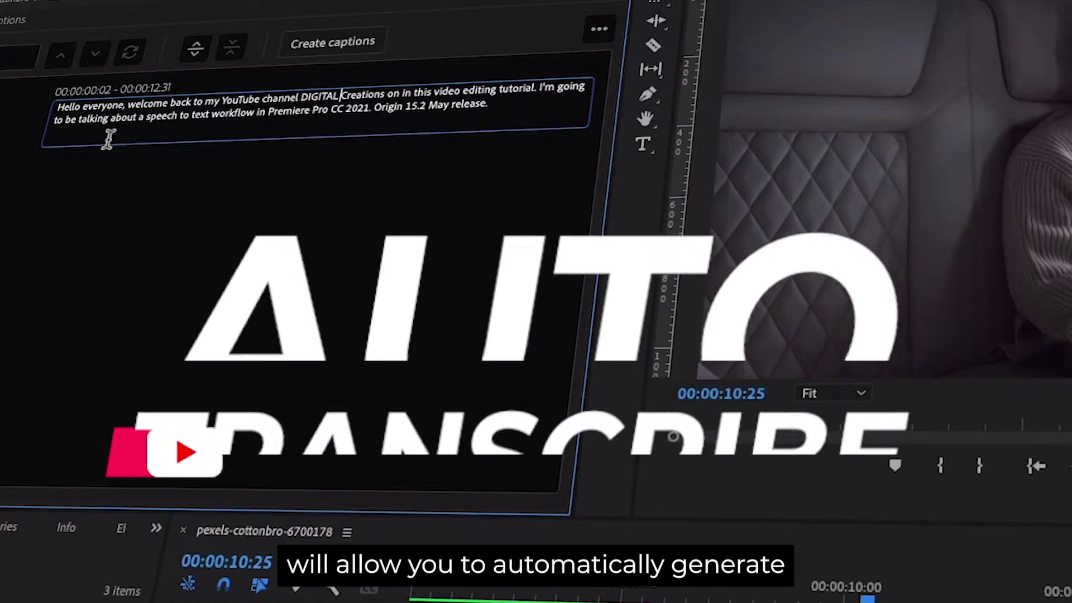
# Replace the word 'Origin' in the transcript text with VERSION.
pyautogui.doubleClick(386, 106)
pyautogui.write('VERSION')
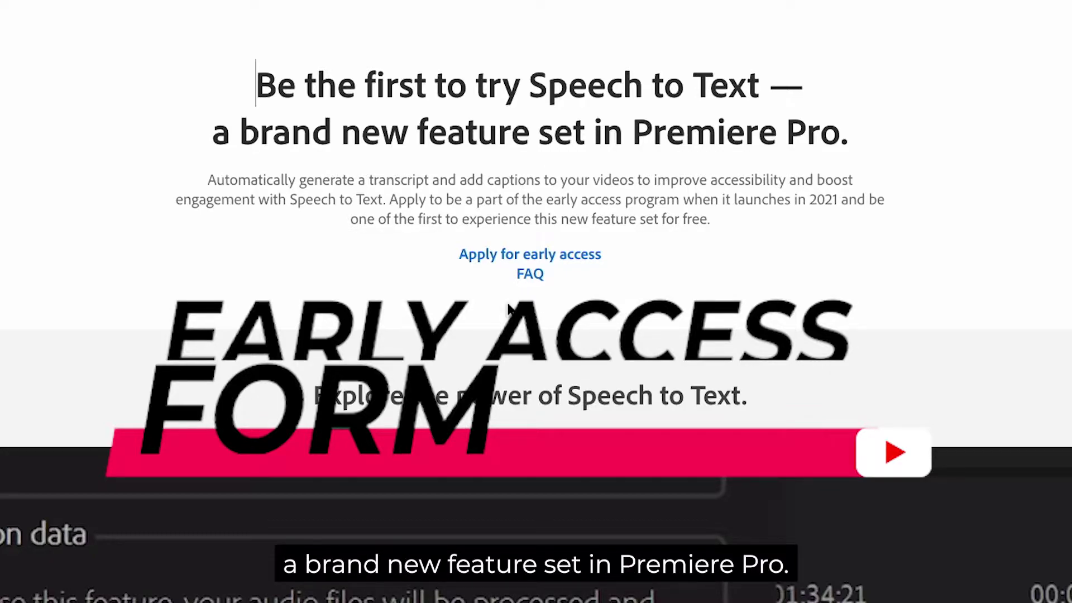
# Open the Speech to Text 'Apply for early access' form and scroll through it.
pyautogui.click(572, 260)
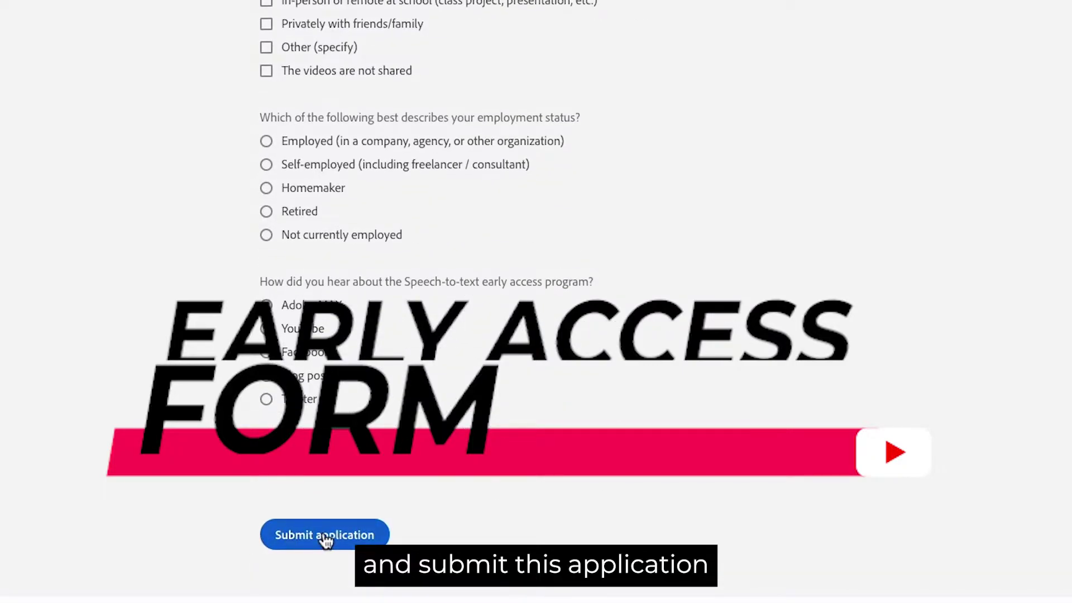
pyautogui.scroll(20, 325, 539)
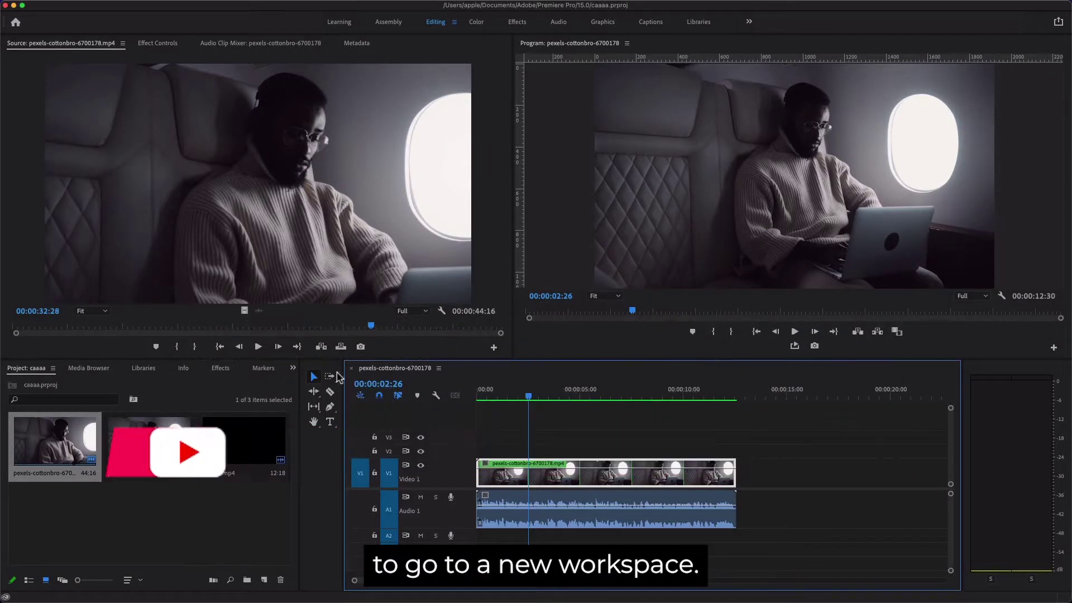
# Switch to the Captions workspace and open the Text panel from the Window menu.
pyautogui.click(650, 23)
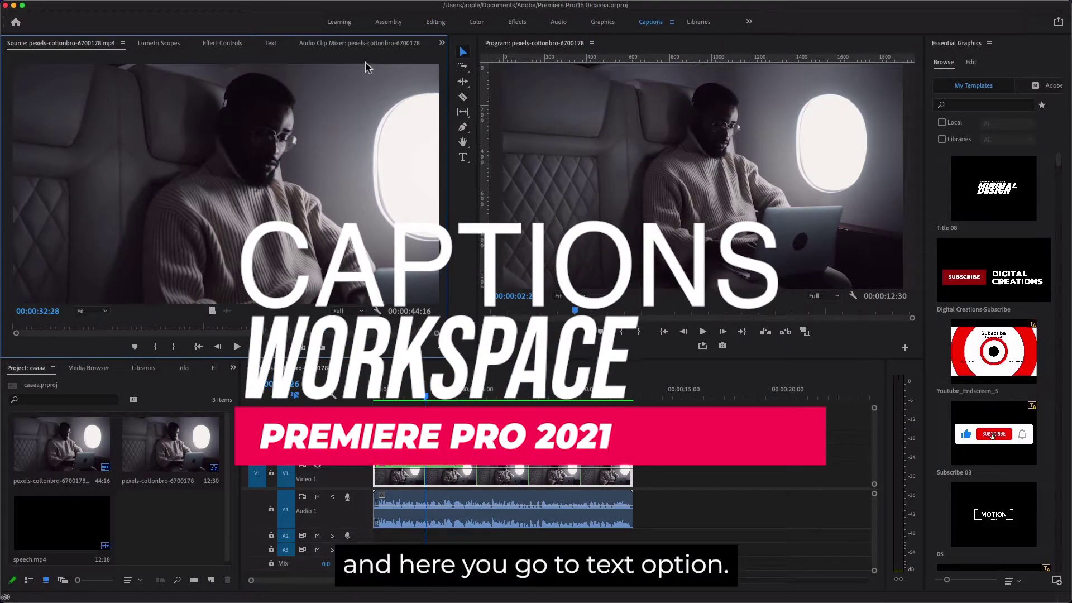
pyautogui.click(272, 43)
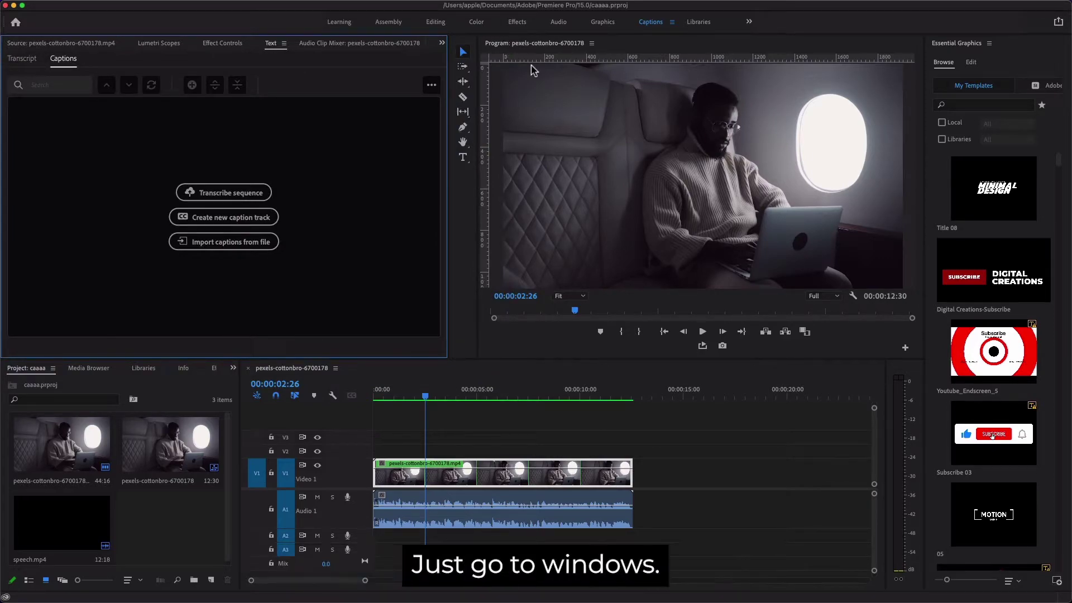
pyautogui.moveTo(346, 3)
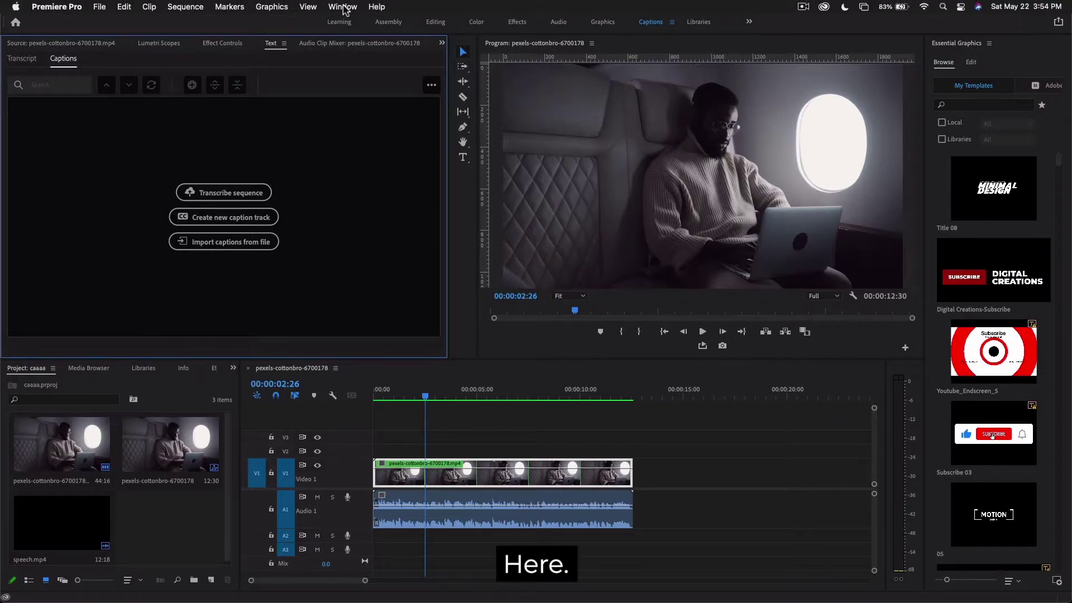
pyautogui.click(343, 6)
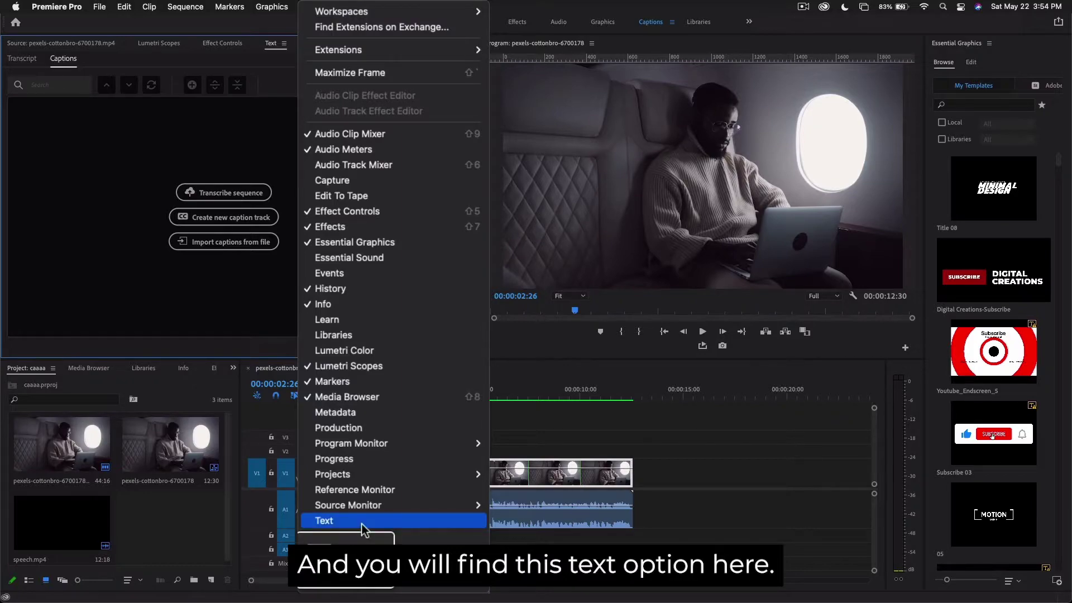
pyautogui.click(370, 445)
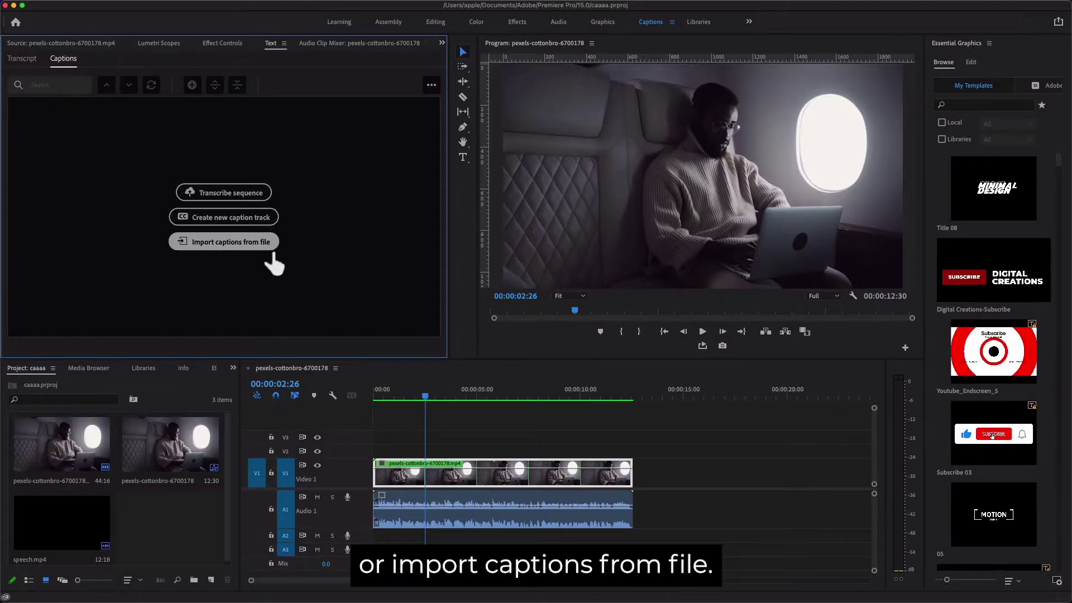
# Transcribe the sequence in English from Audio 1 only, with in-to-out-only left off.
pyautogui.click(248, 200)
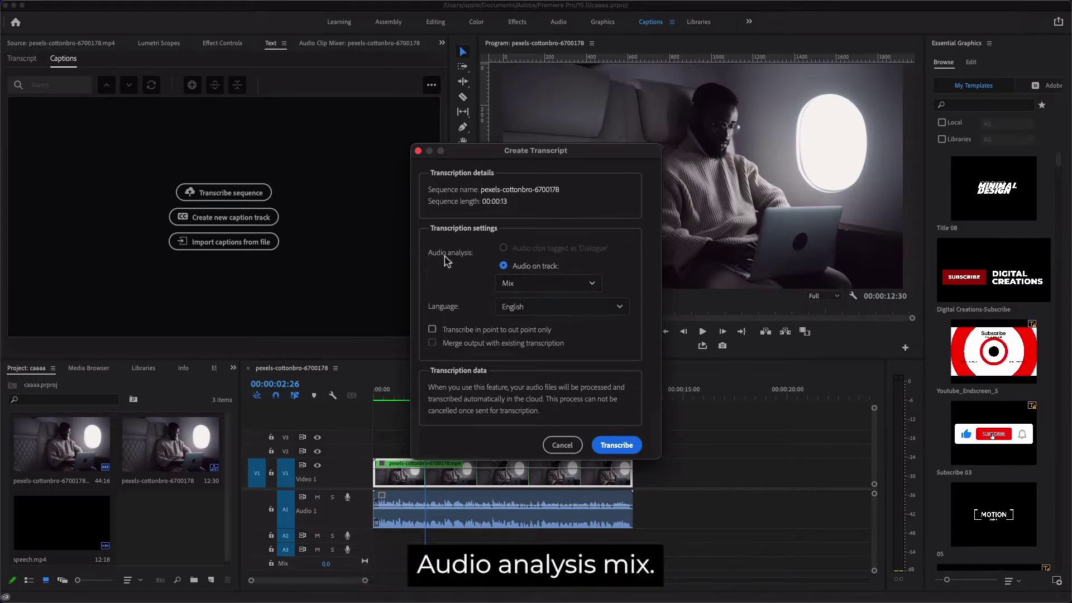
pyautogui.click(549, 283)
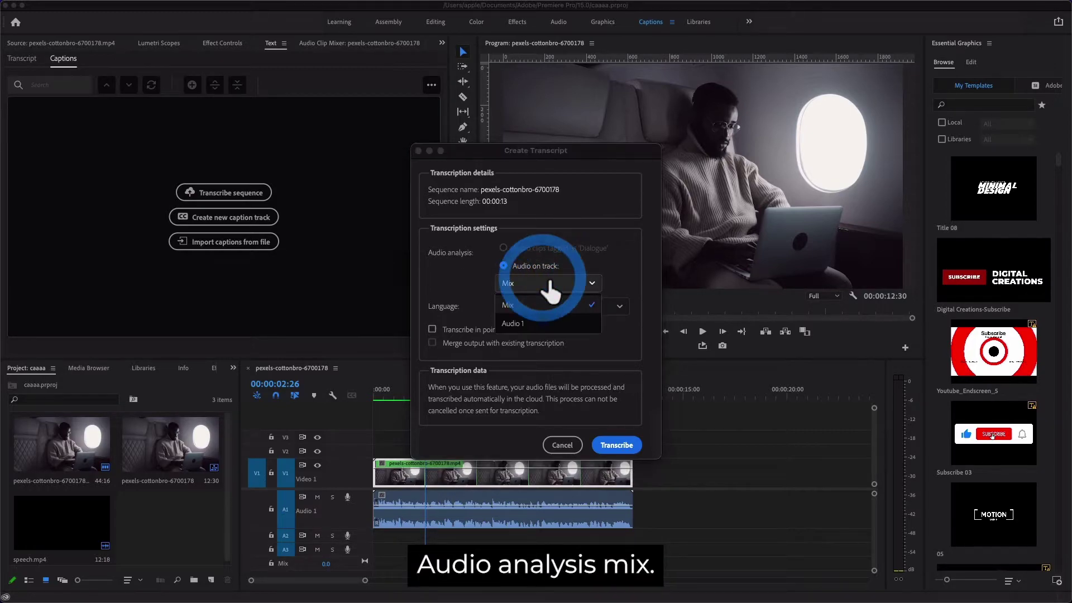
pyautogui.click(544, 325)
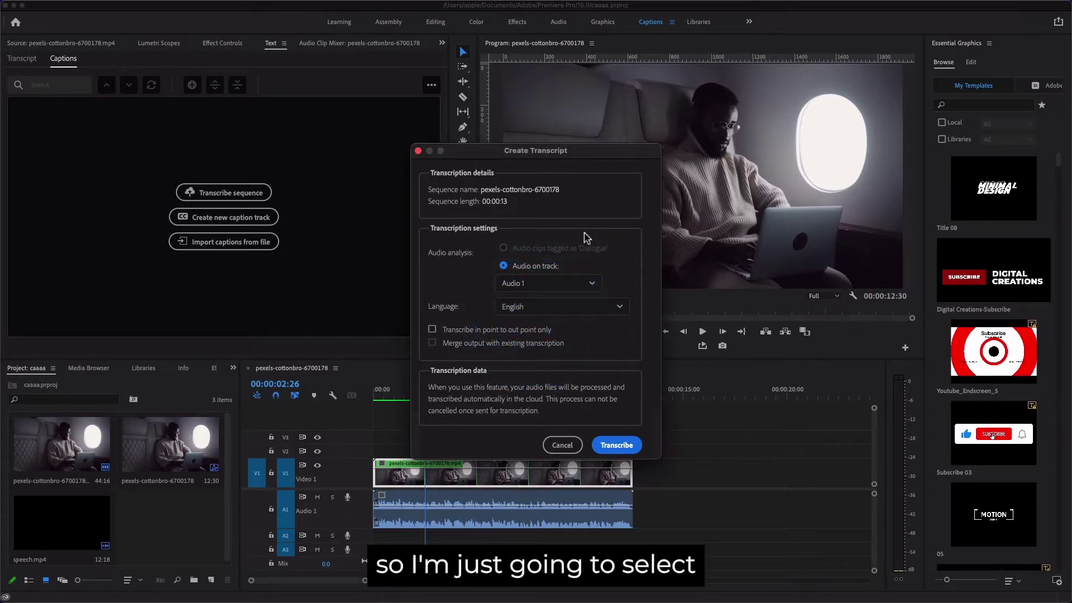
pyautogui.click(590, 311)
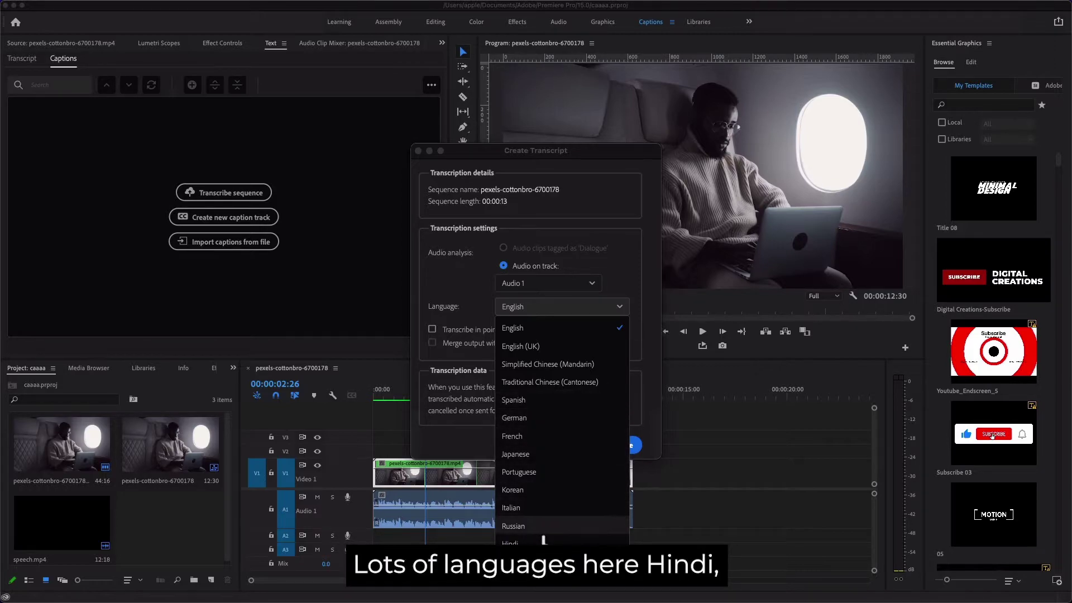
pyautogui.click(551, 327)
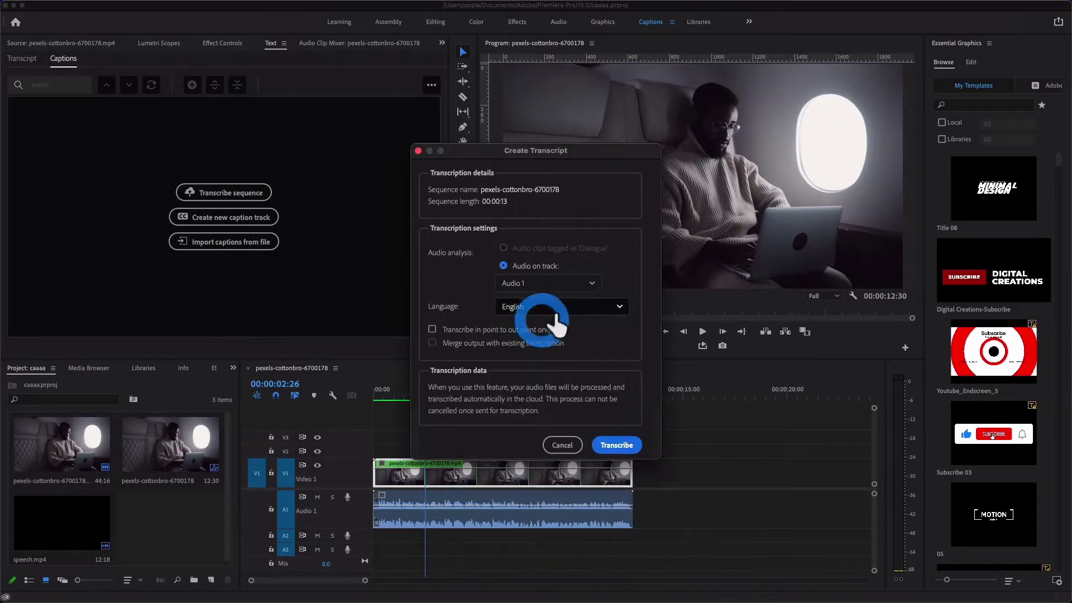
pyautogui.click(433, 330)
pyautogui.click(433, 330)
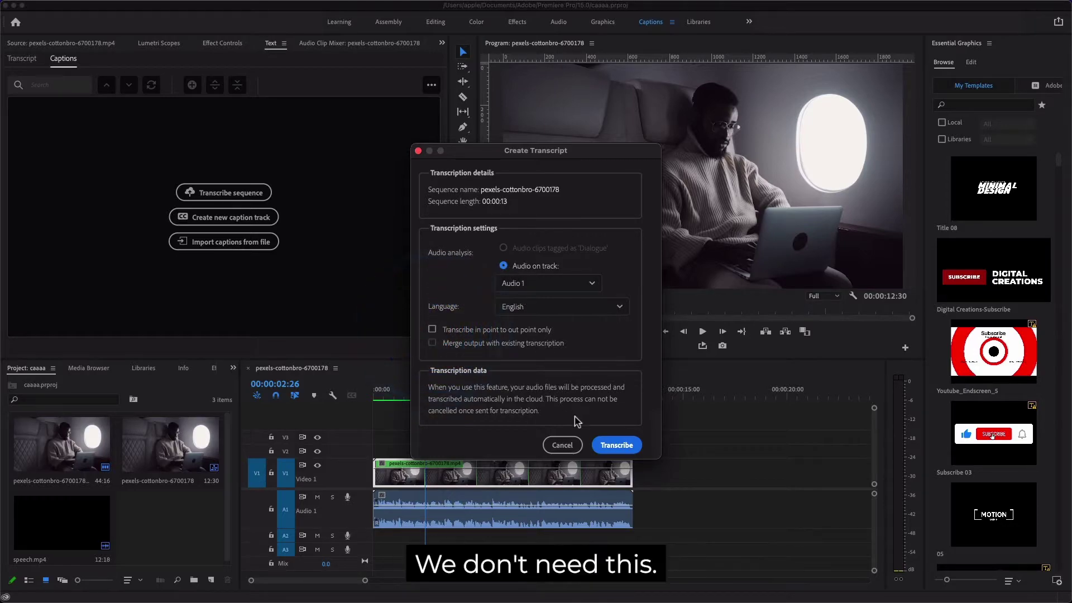
pyautogui.click(616, 445)
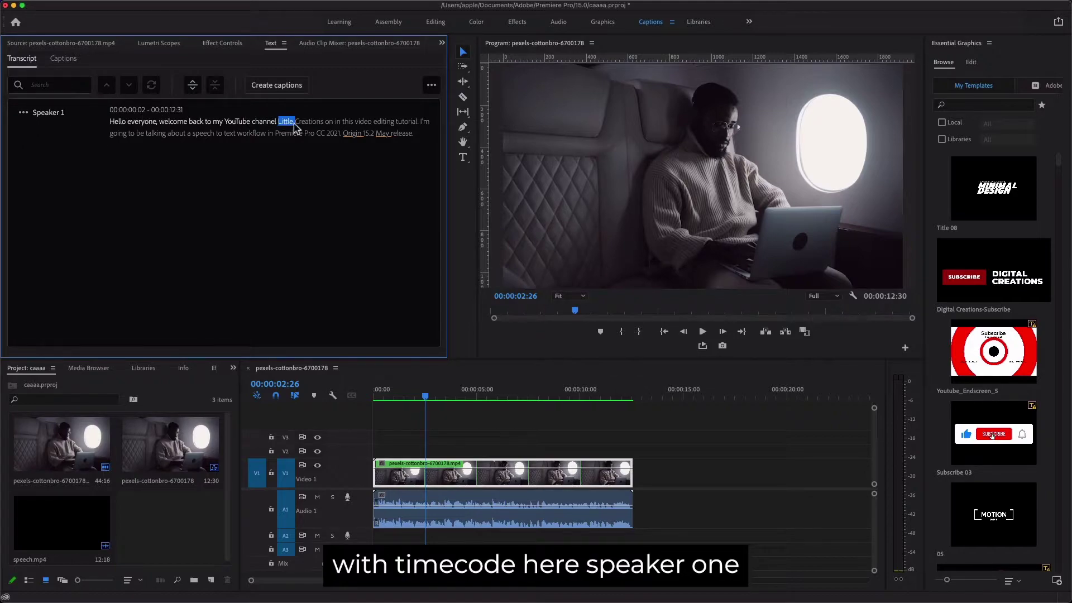
# Replace 'Little' with DIGITAL in the transcript paragraph.
pyautogui.click(350, 135)
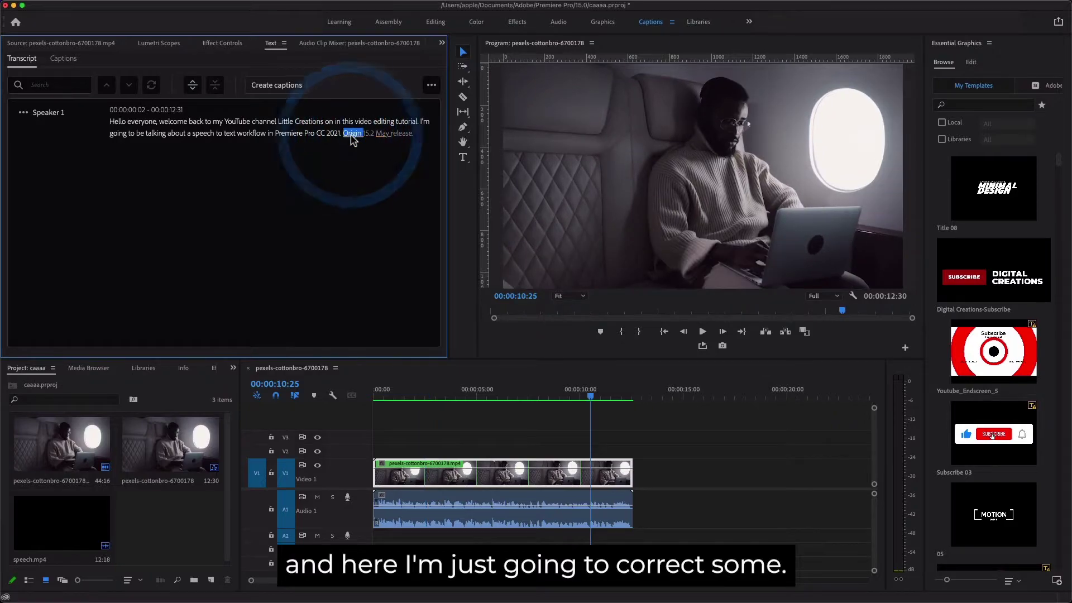
pyautogui.doubleClick(350, 134)
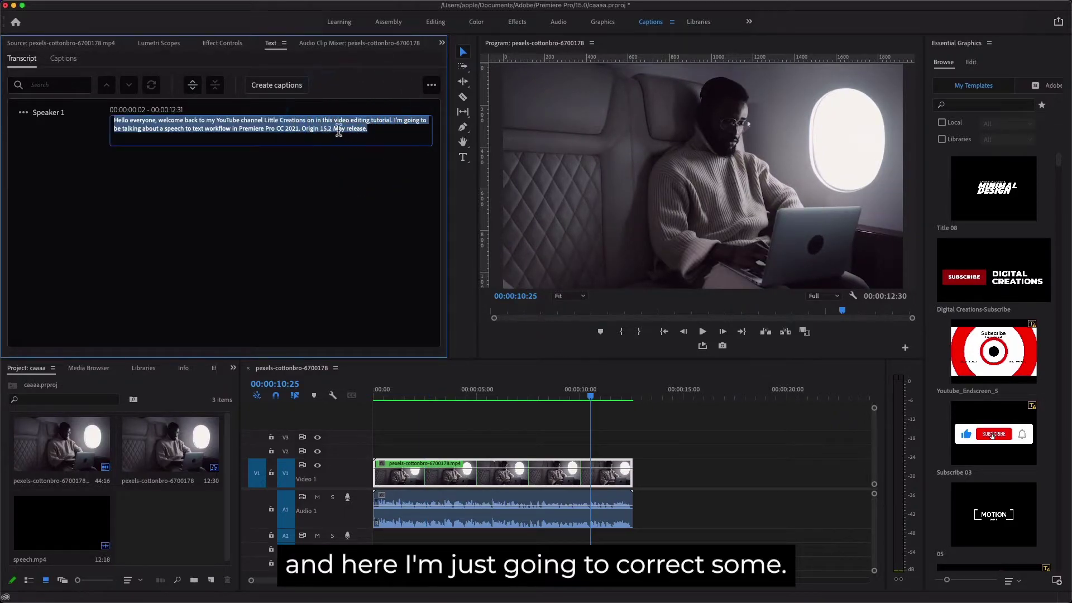
pyautogui.click(338, 132)
pyautogui.click(333, 137)
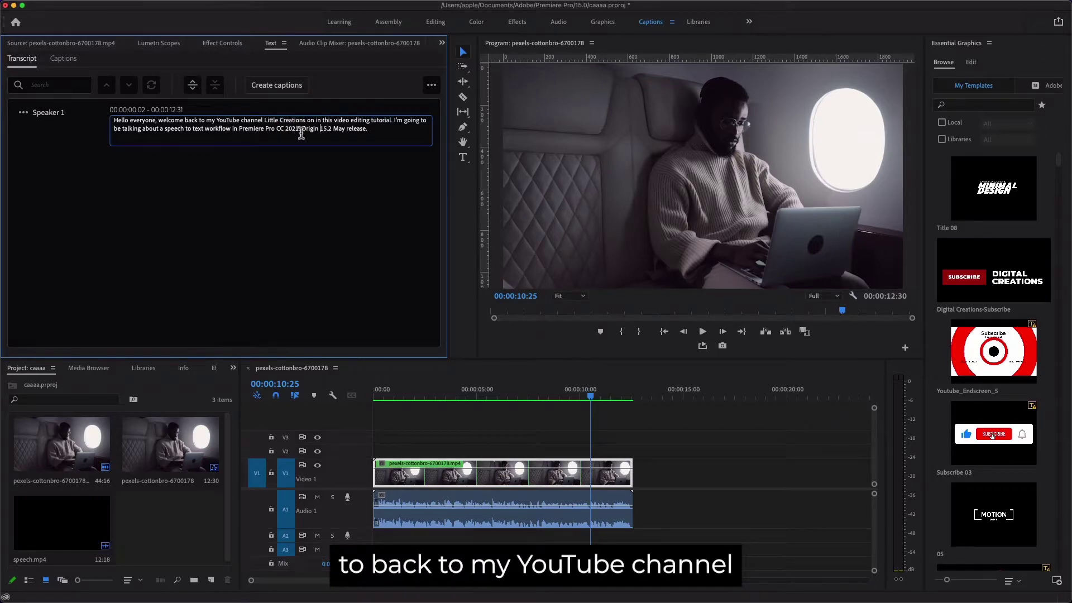
pyautogui.click(273, 119)
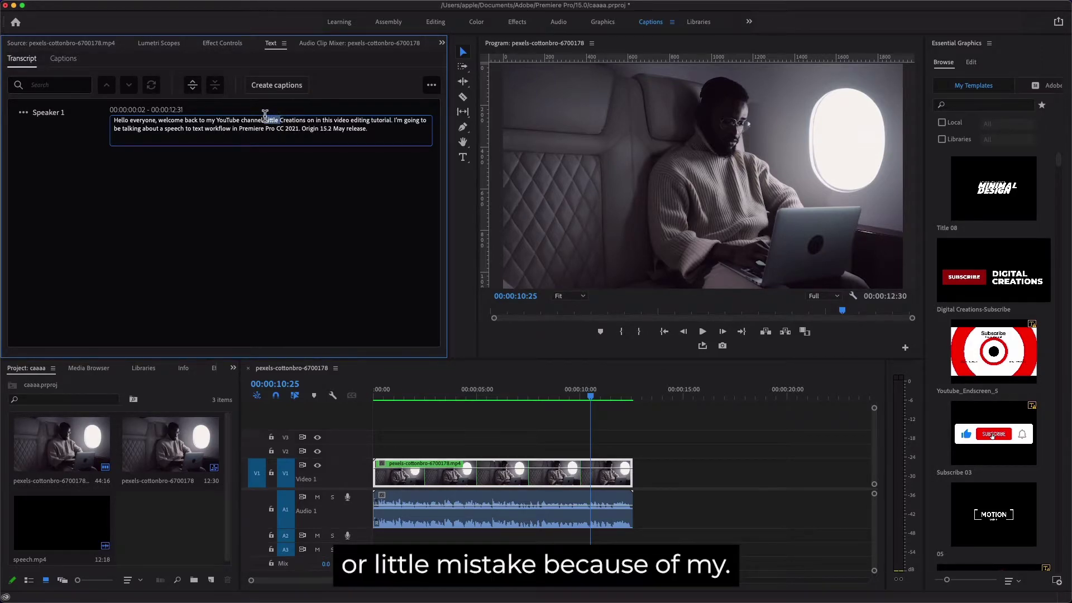
pyautogui.doubleClick(265, 117)
pyautogui.write('DIGI')
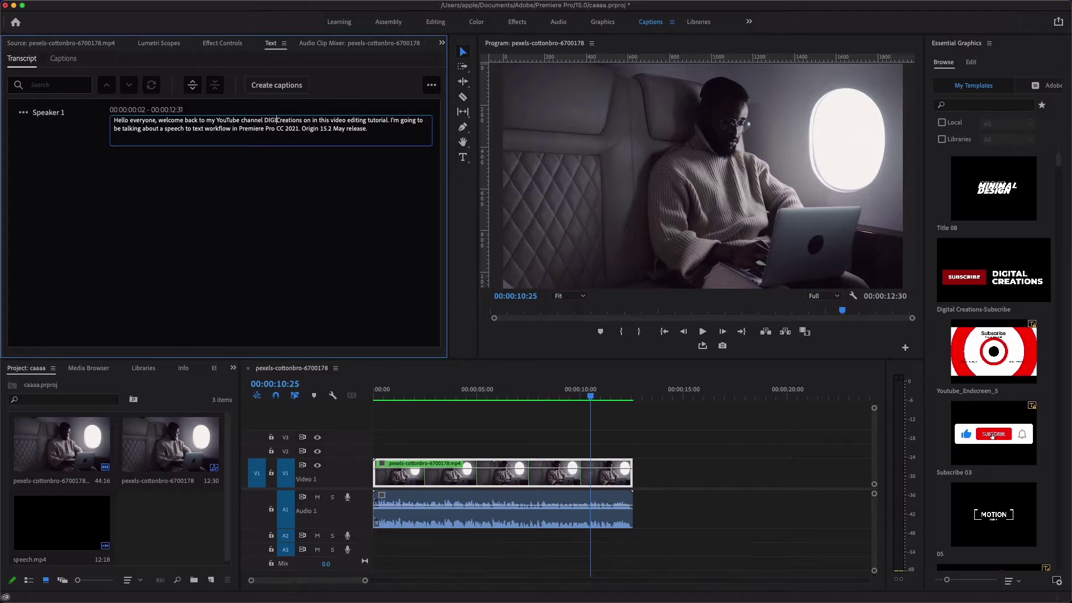
pyautogui.write('TAL')
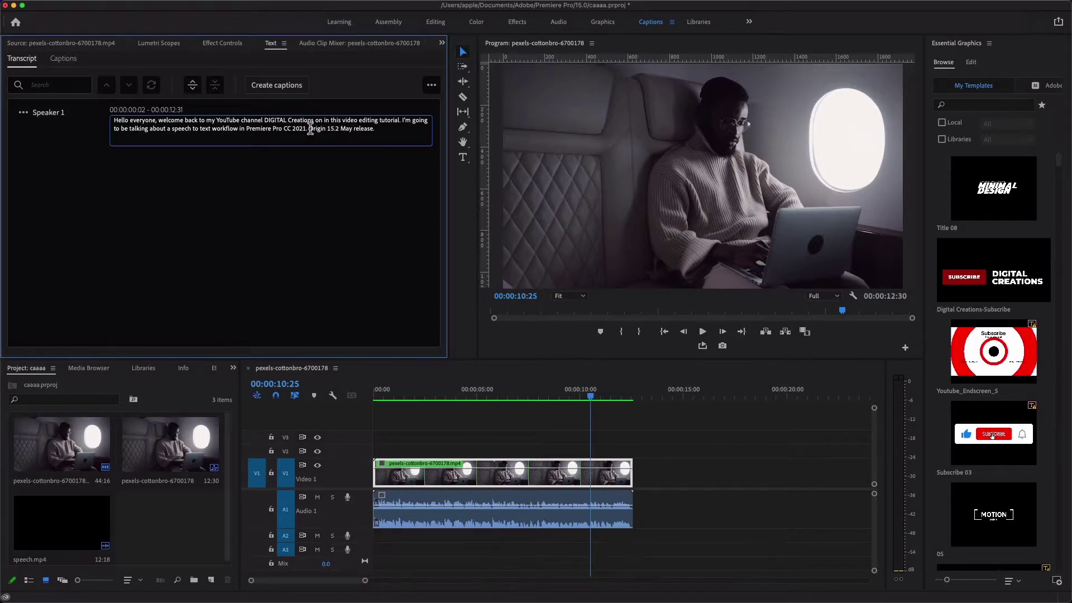
# Delete the word 'Origin' from the transcript text.
pyautogui.moveTo(308, 129); pyautogui.dragTo(379, 134)
pyautogui.tripleClick(328, 134)
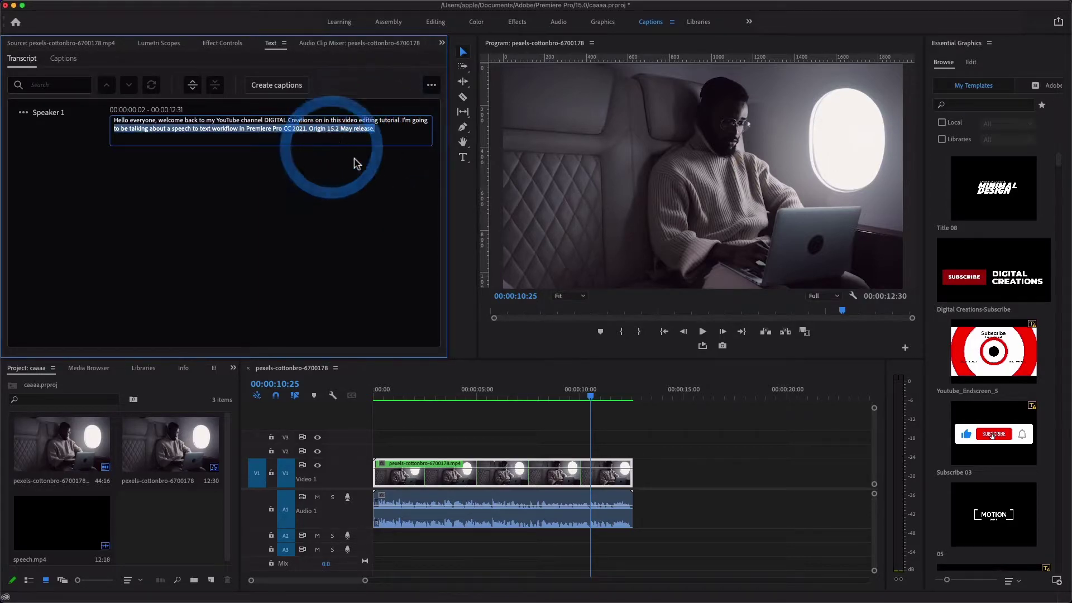
pyautogui.click(326, 130)
pyautogui.press('BackSpace')
pyautogui.press('BackSpace')
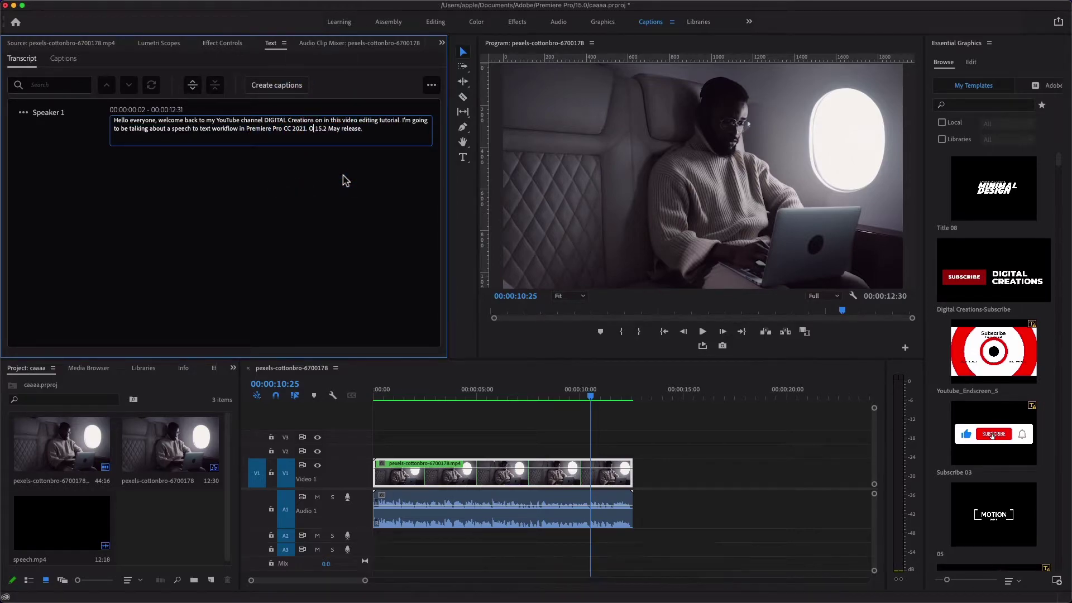
pyautogui.press('BackSpace')
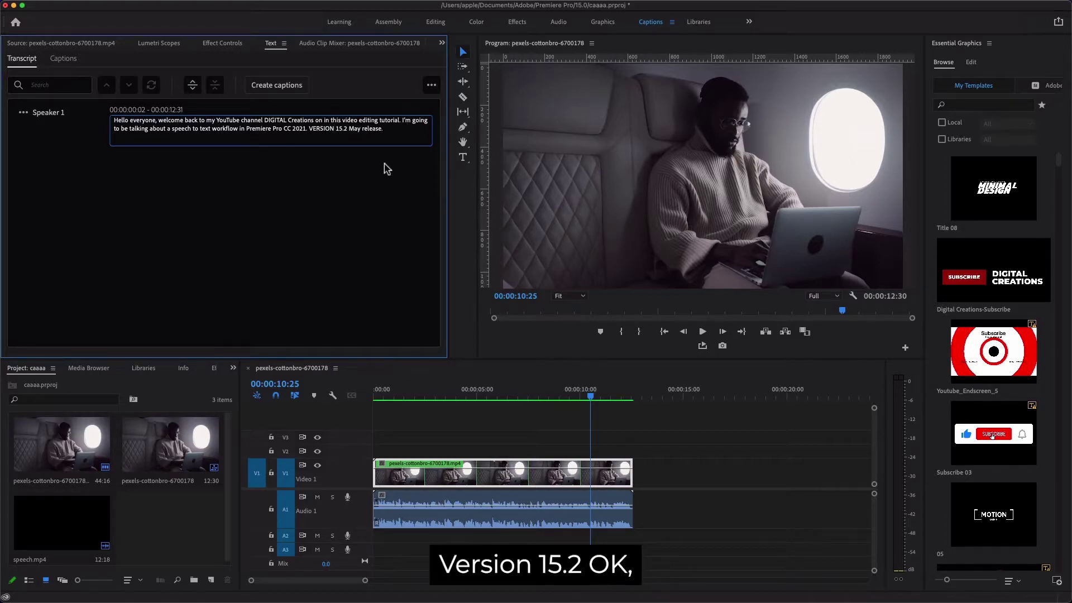
# Play back the corrected transcript and reopen the text for editing near 'May'.
pyautogui.click(383, 395)
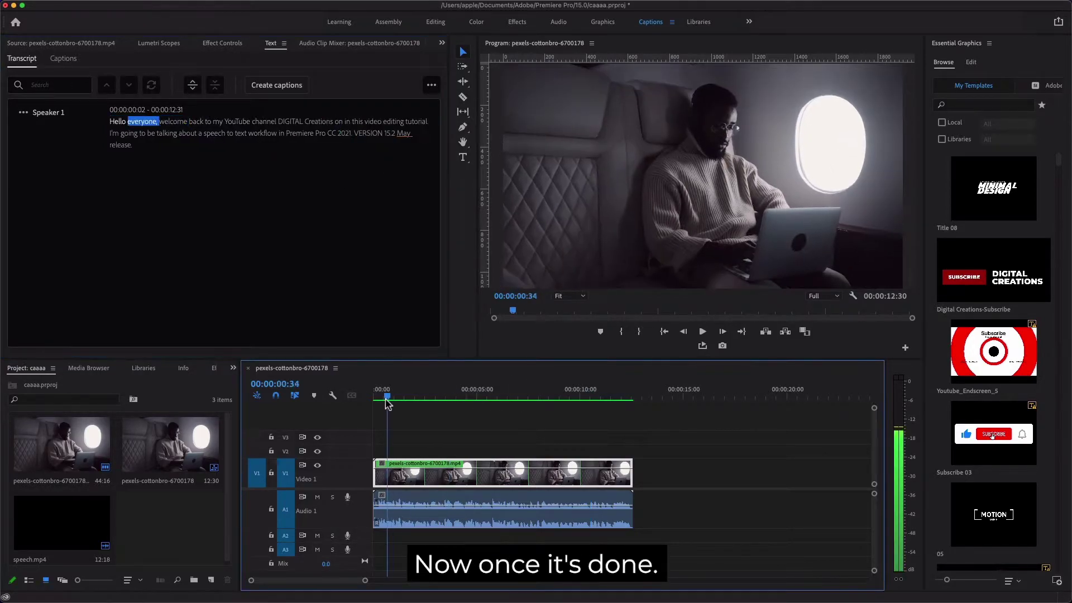
pyautogui.click(401, 411)
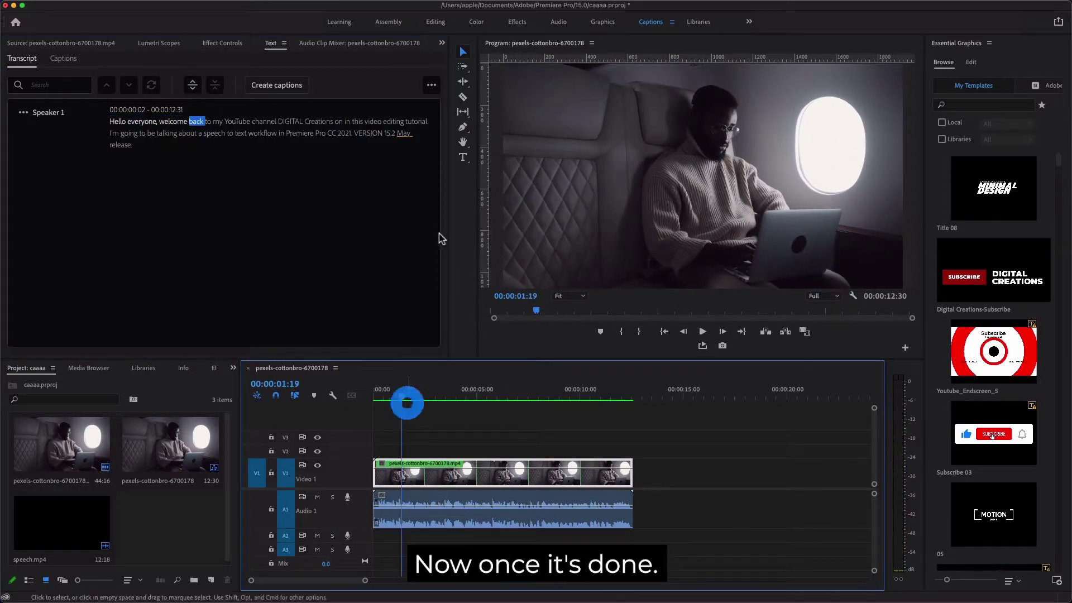
pyautogui.click(404, 134)
pyautogui.doubleClick(404, 134)
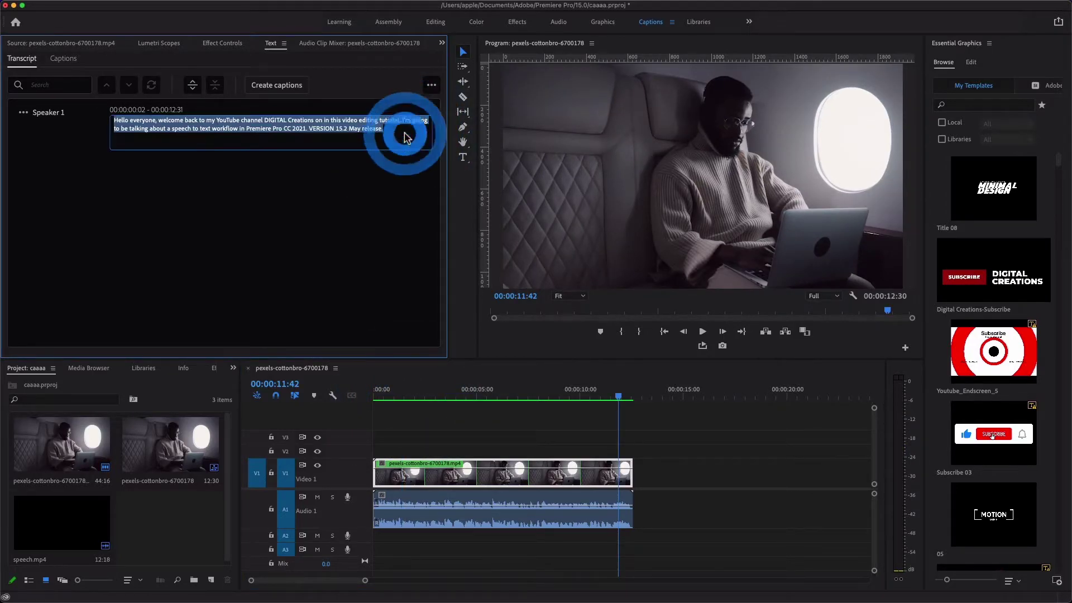
pyautogui.click(386, 132)
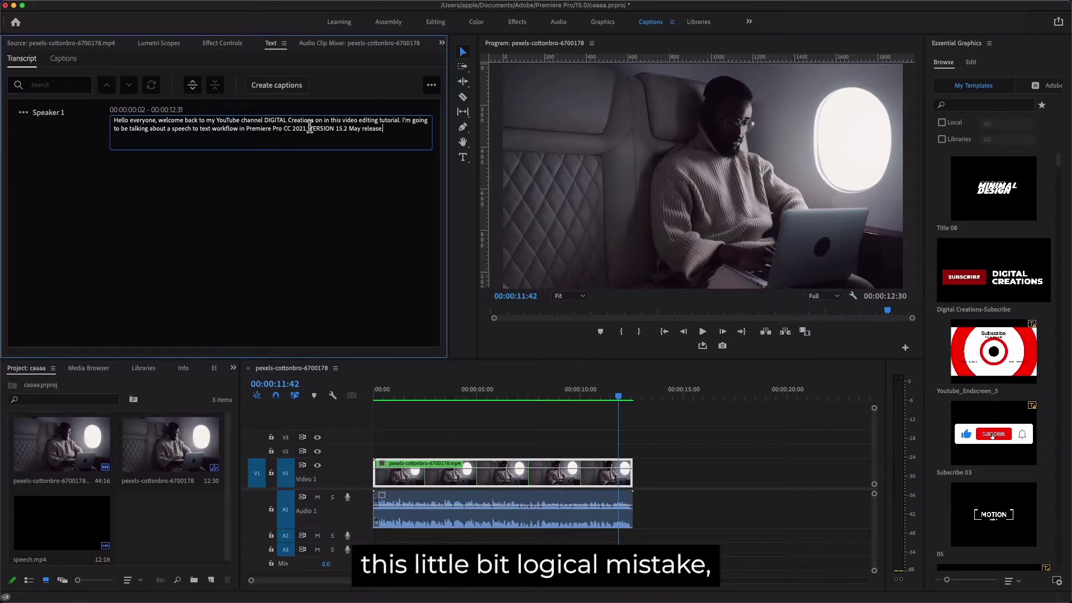
# Create captions from the sequence transcript with Subtitle format and caption style None.
pyautogui.click(275, 89)
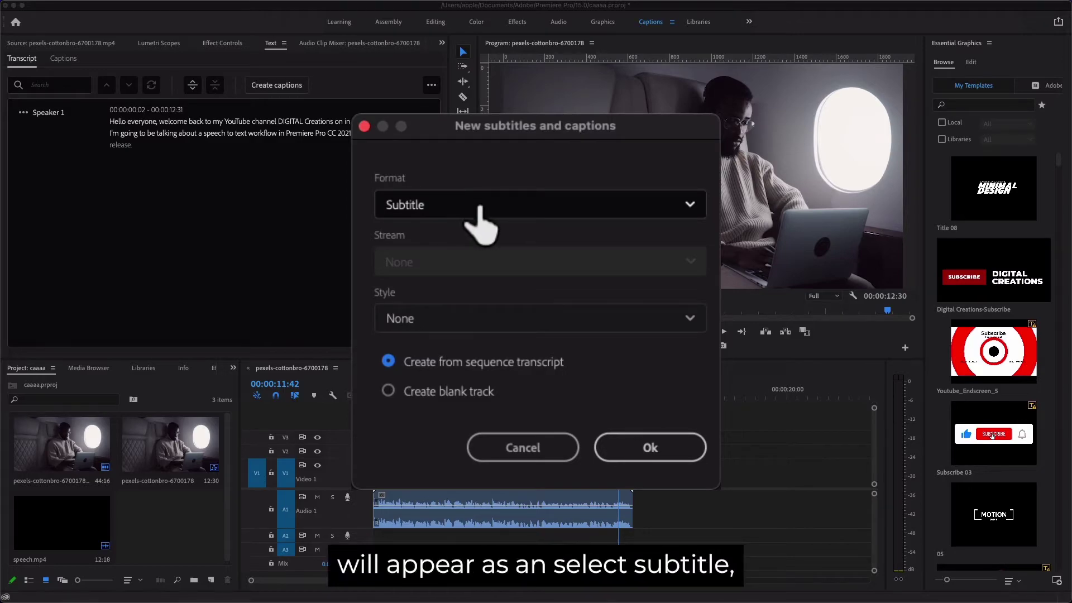
pyautogui.click(479, 208)
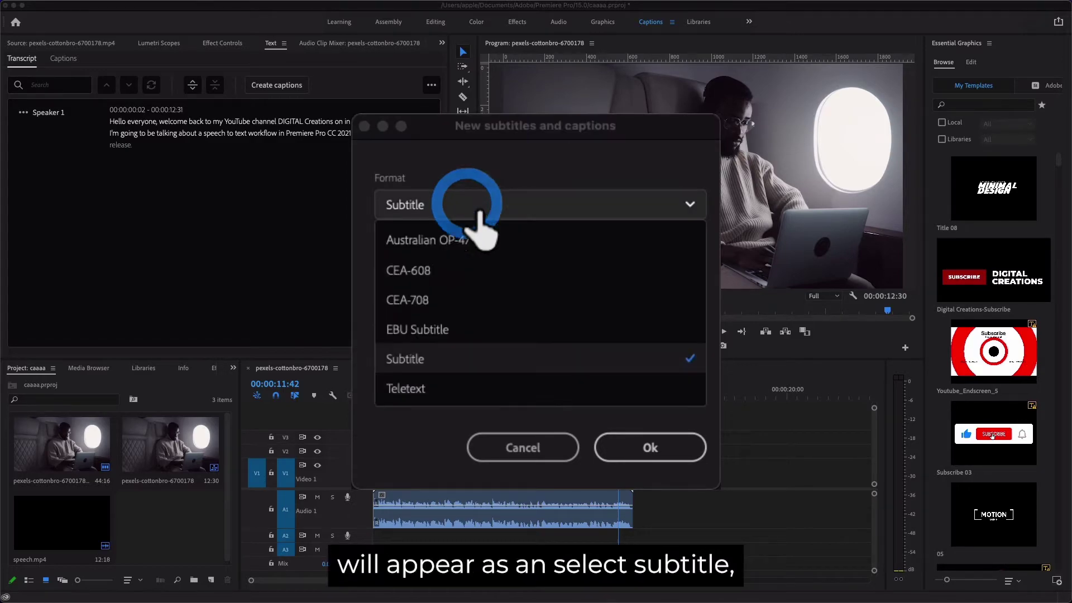
pyautogui.click(471, 363)
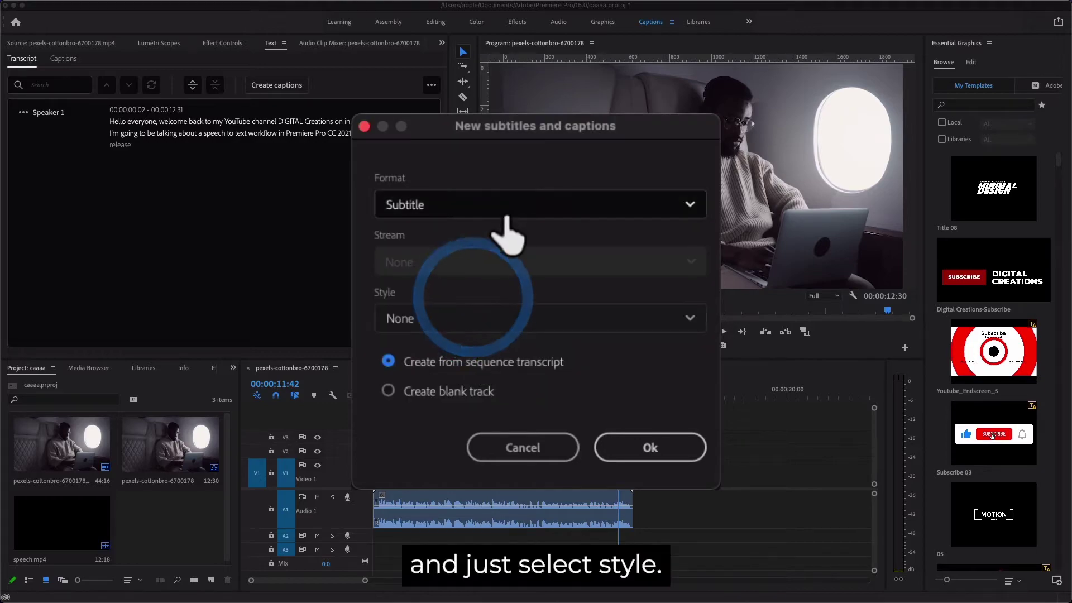
pyautogui.click(480, 318)
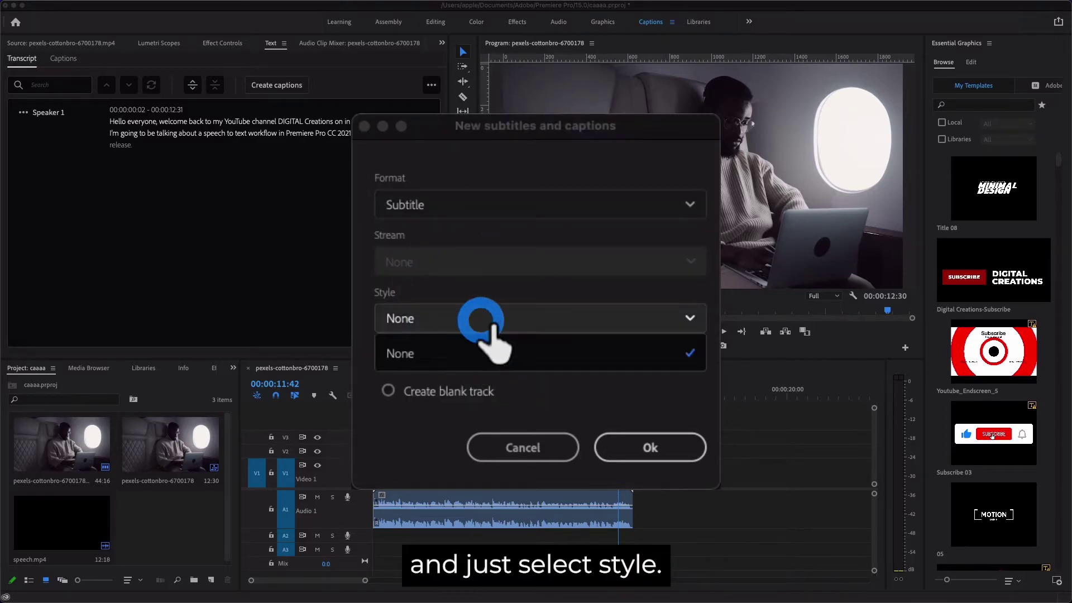
pyautogui.click(483, 355)
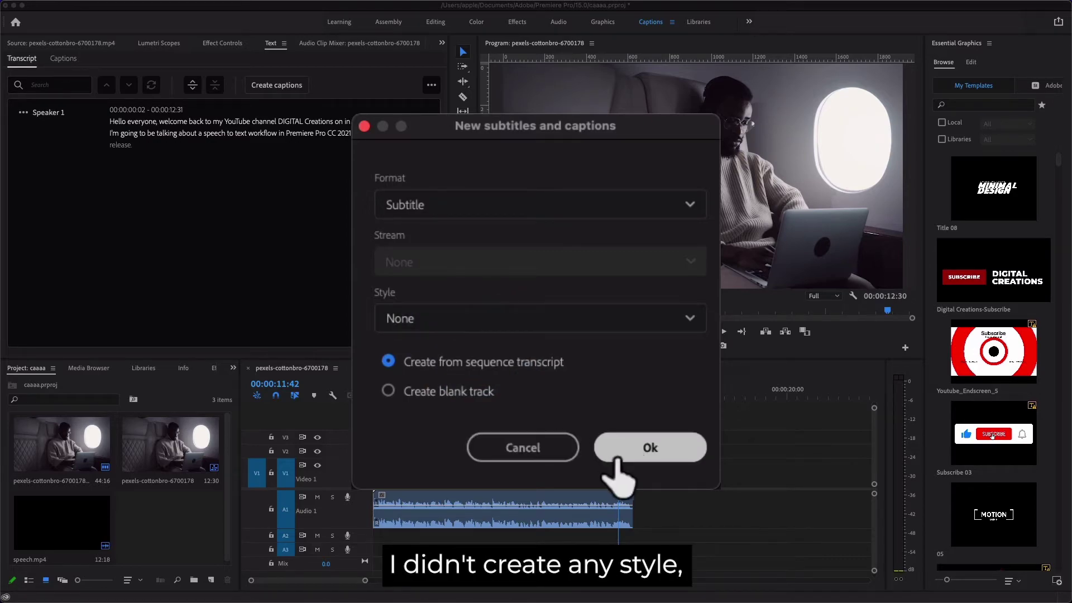
pyautogui.click(648, 453)
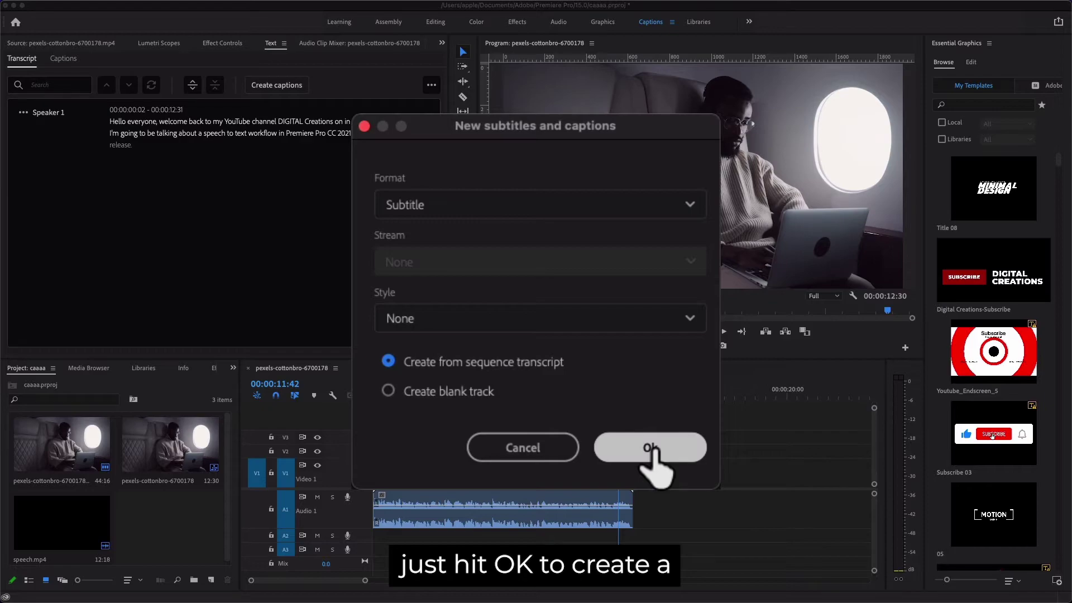
pyautogui.click(650, 450)
pyautogui.moveTo(598, 395); pyautogui.dragTo(384, 395)
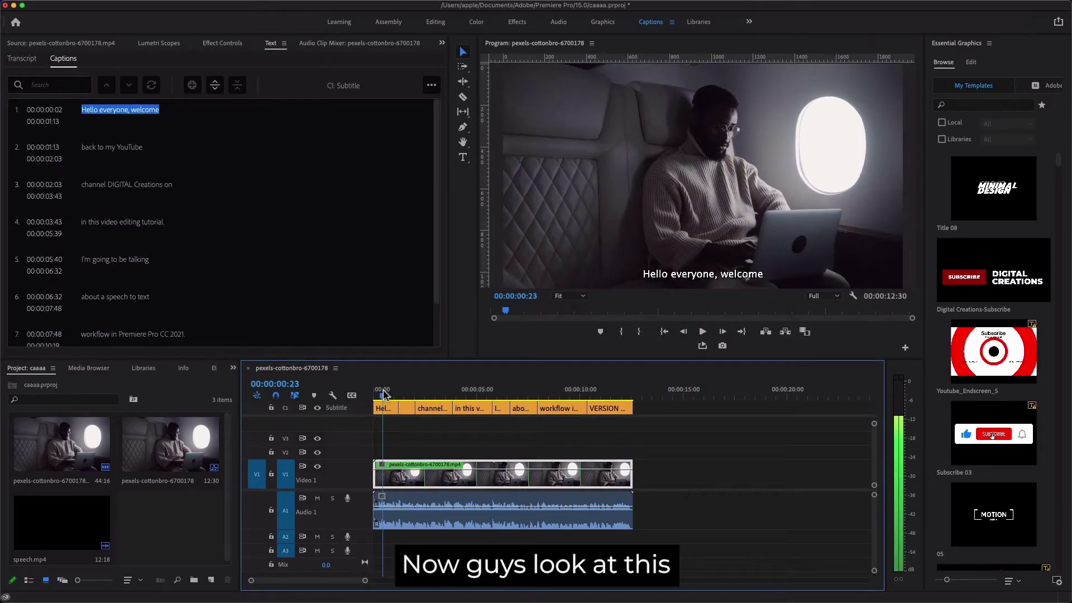
pyautogui.click(381, 394)
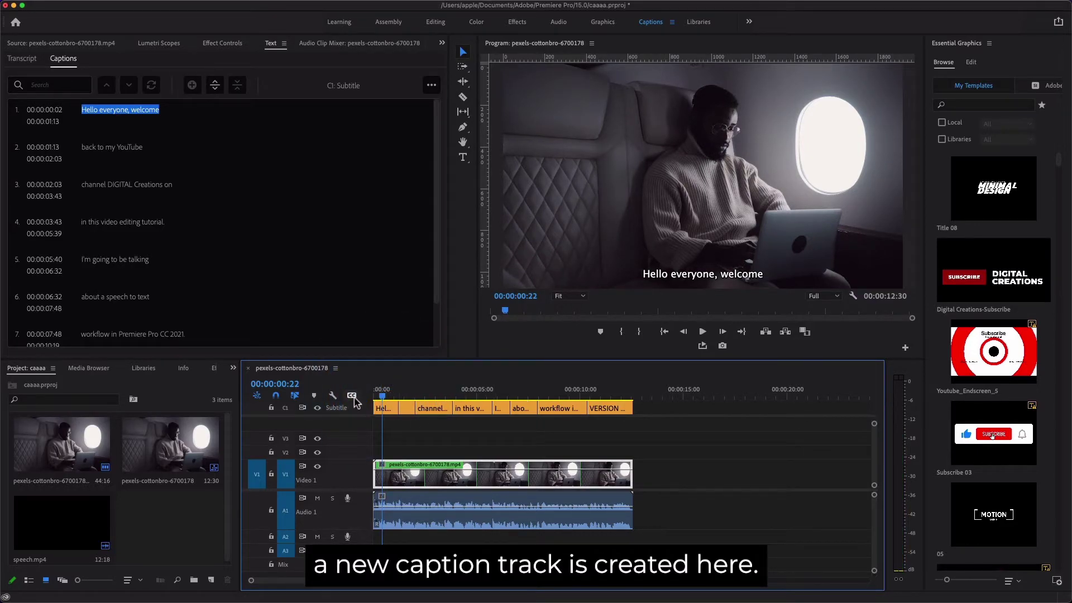
pyautogui.click(376, 391)
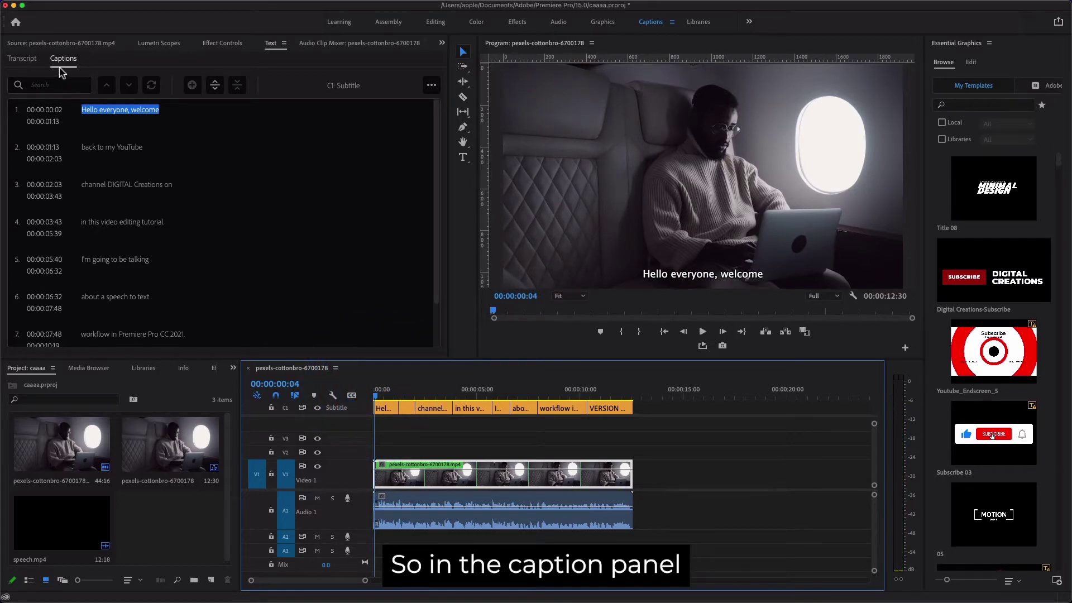
pyautogui.click(114, 150)
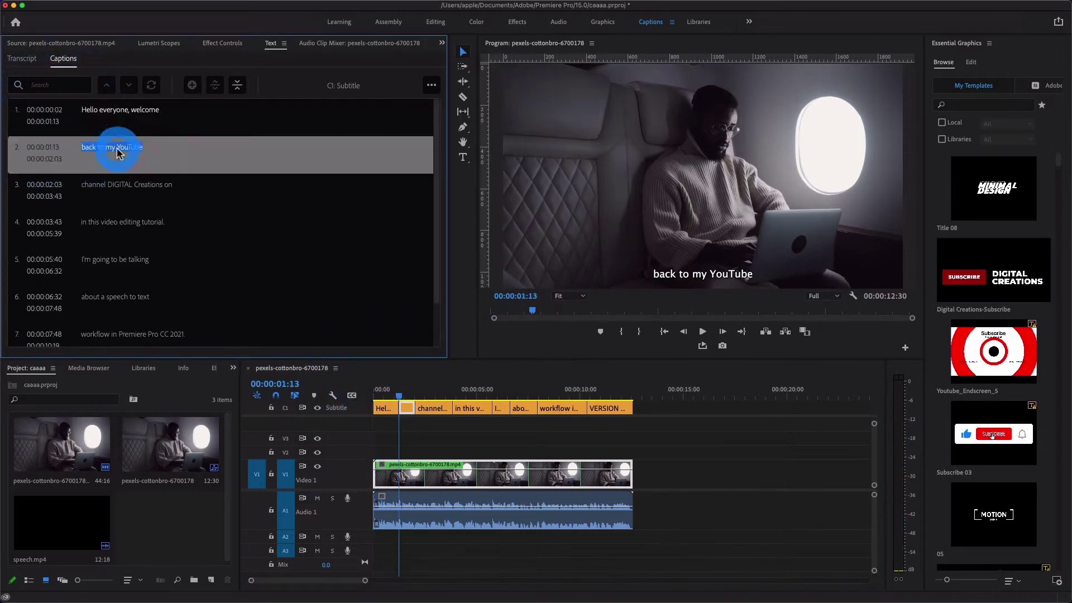
pyautogui.doubleClick(117, 152)
pyautogui.click(124, 185)
pyautogui.doubleClick(124, 186)
pyautogui.click(377, 393)
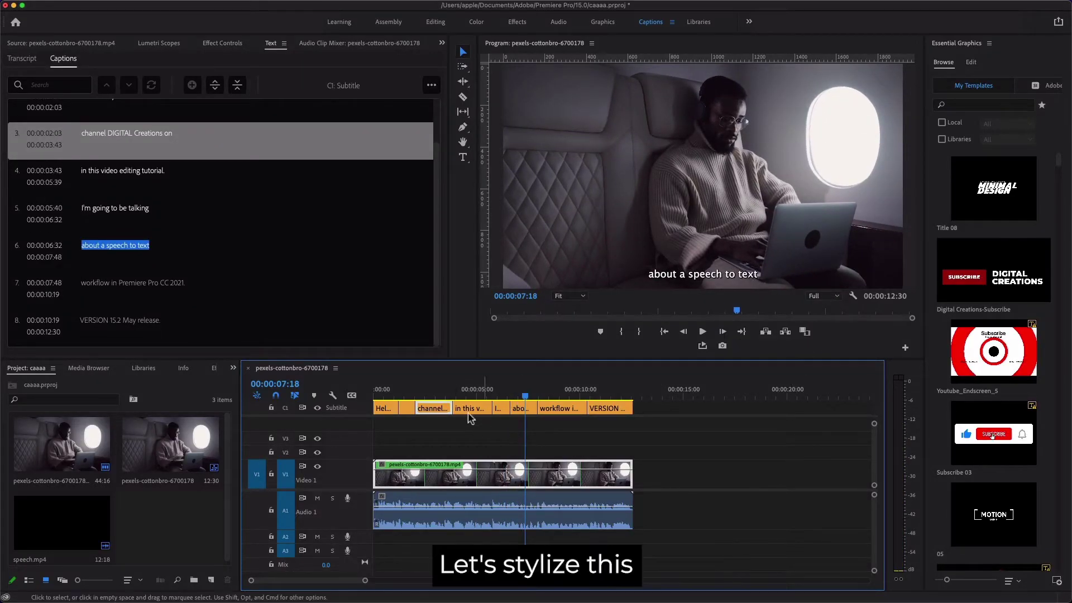
# Select the first caption 'Hello everyone, welcome' and widen the styling and monitor panels.
pyautogui.press('Home')
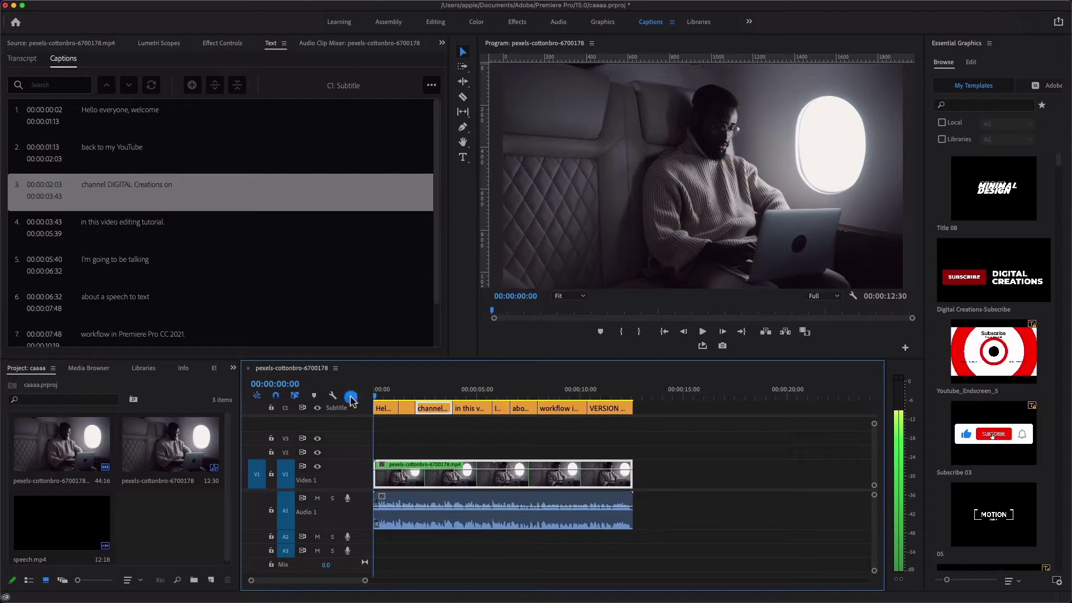
pyautogui.moveTo(664, 416); pyautogui.dragTo(378, 396)
pyautogui.click(422, 441)
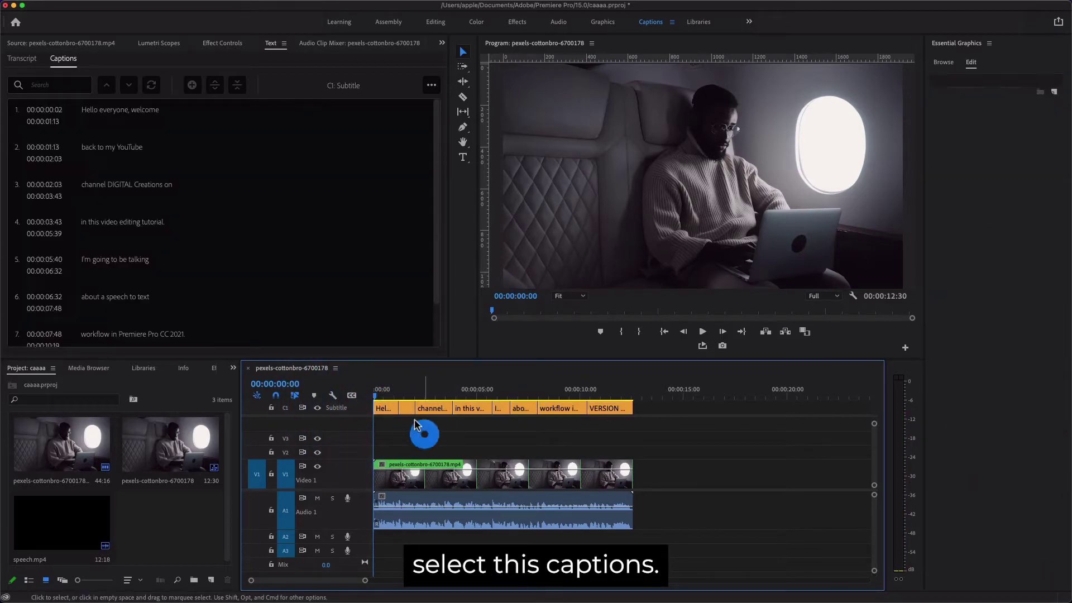
pyautogui.click(383, 408)
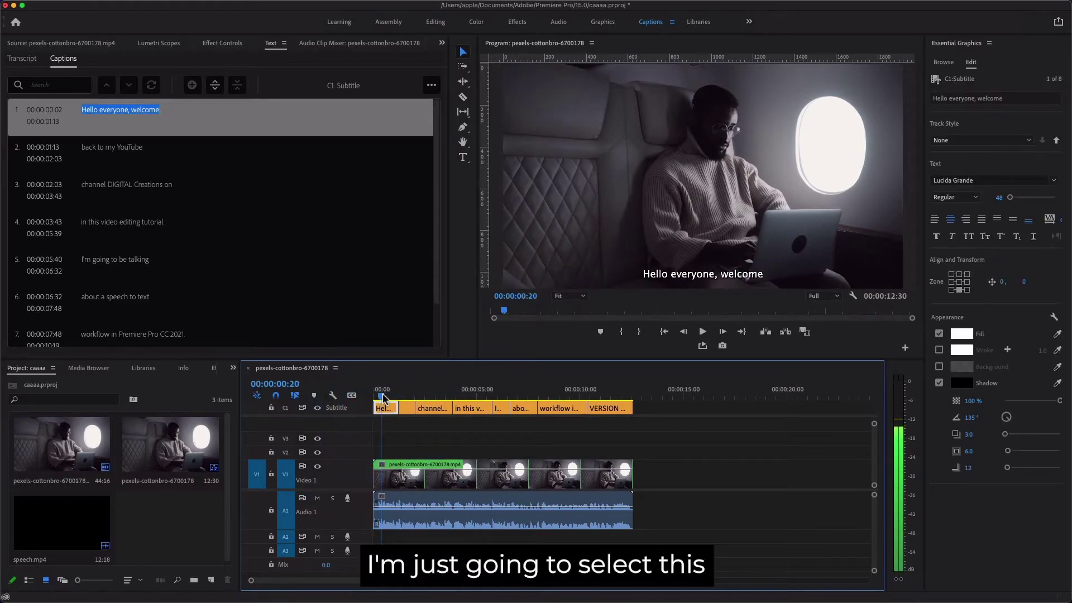
pyautogui.click(382, 396)
pyautogui.moveTo(930, 230); pyautogui.dragTo(846, 227)
pyautogui.moveTo(481, 292); pyautogui.dragTo(311, 294)
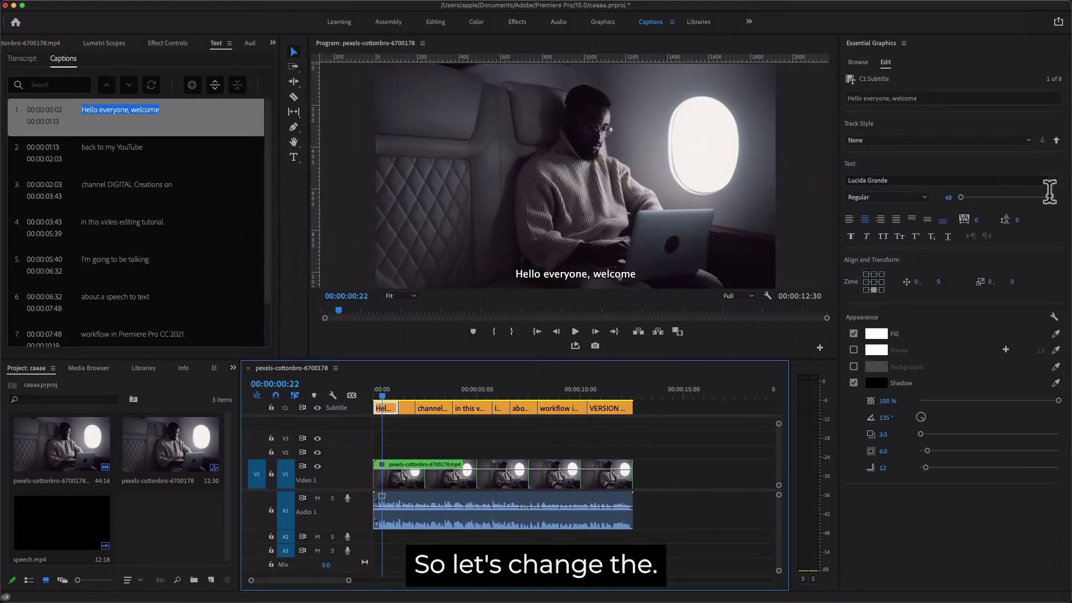
# Set the caption font to Myriad Pro Bold Condensed and raise the text size to 83.
pyautogui.click(1051, 182)
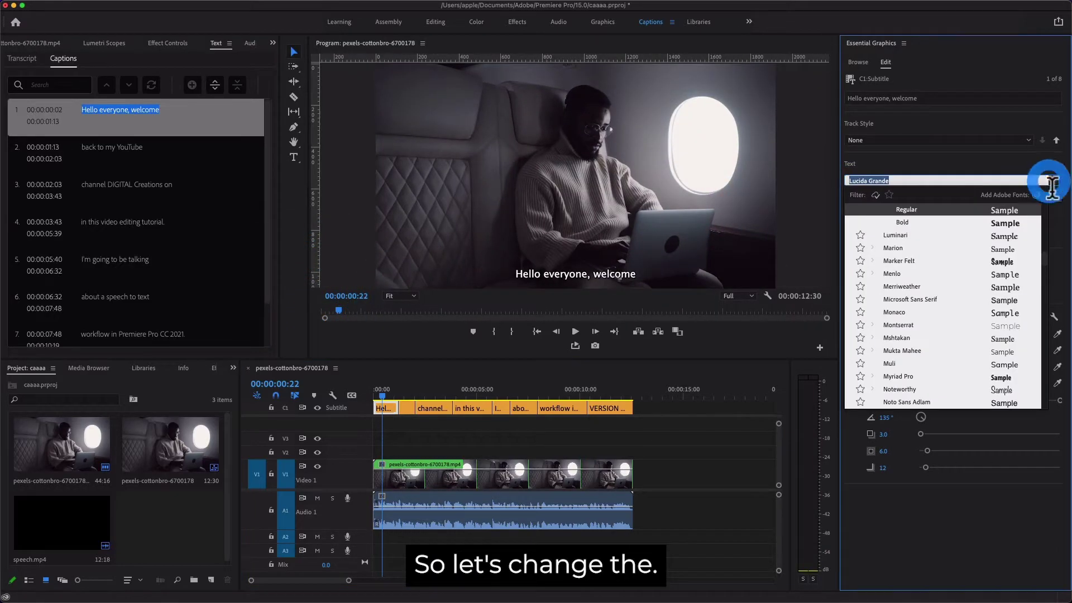
pyautogui.click(1002, 262)
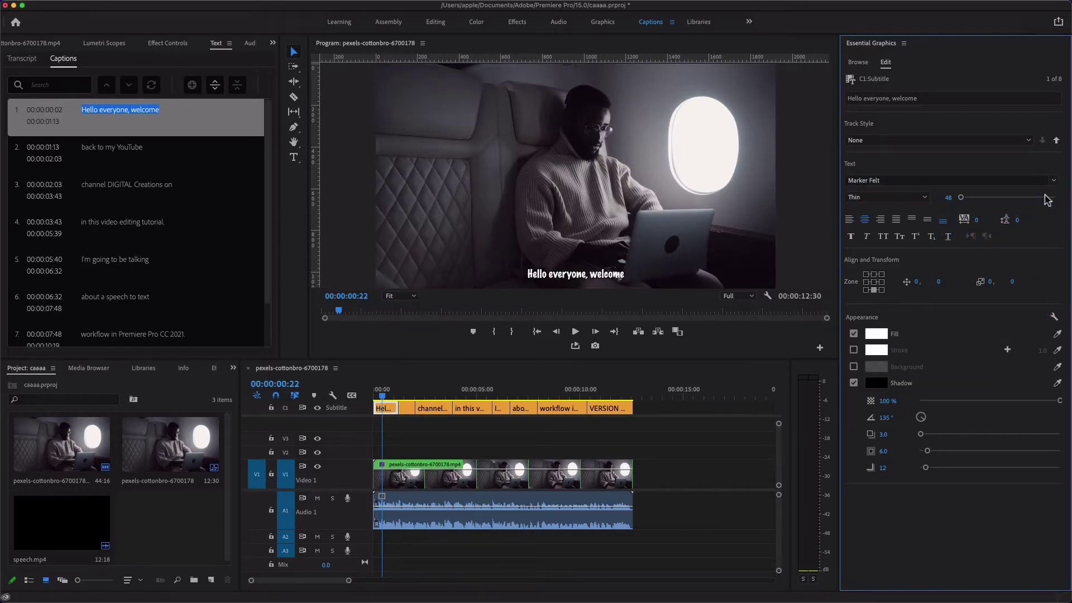
pyautogui.click(1052, 182)
pyautogui.click(1003, 350)
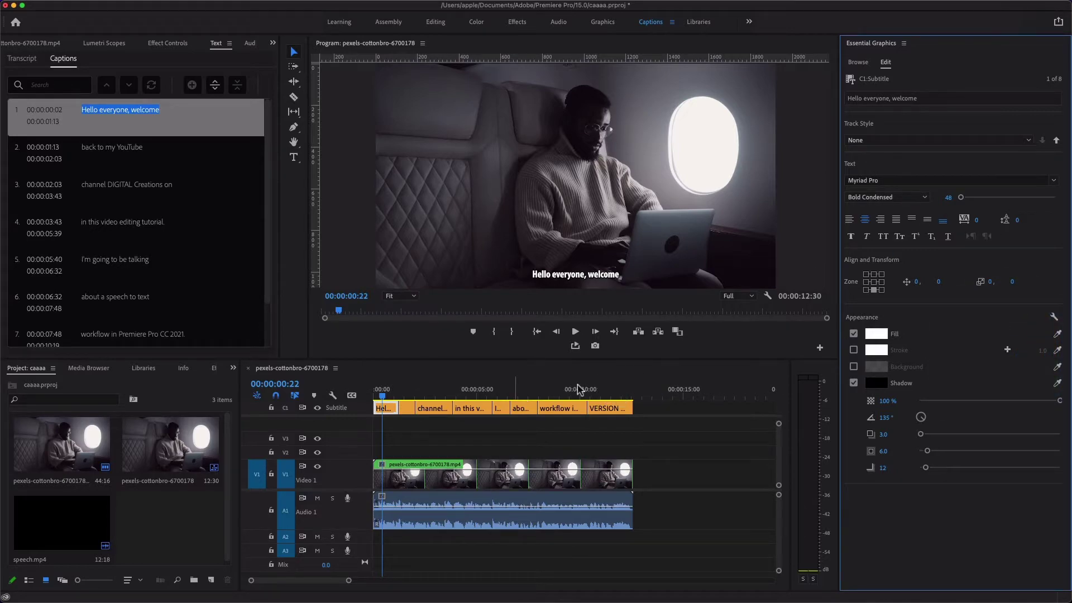
pyautogui.moveTo(962, 197); pyautogui.dragTo(963, 200)
# Switch the caption fill to Linear Gradient and try colours for the start stop.
pyautogui.click(884, 334)
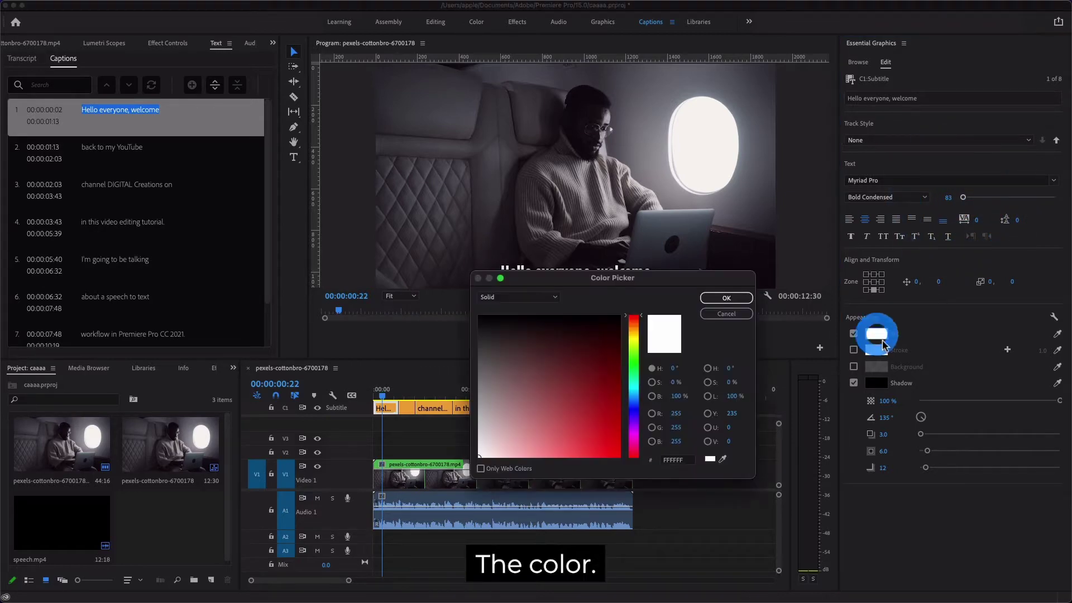
pyautogui.click(535, 296)
pyautogui.click(526, 322)
pyautogui.moveTo(646, 279); pyautogui.dragTo(749, 335)
pyautogui.click(717, 433)
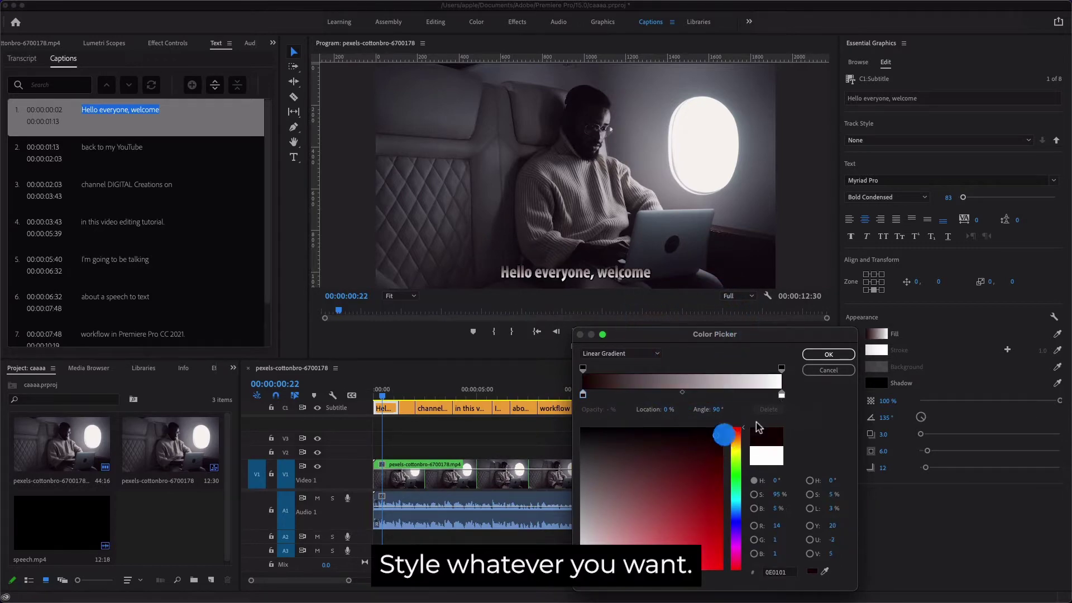
pyautogui.moveTo(698, 469)
pyautogui.mouseDown()
pyautogui.moveTo(672, 503)
pyautogui.moveTo(700, 543)
pyautogui.mouseUp()
pyautogui.click(738, 472)
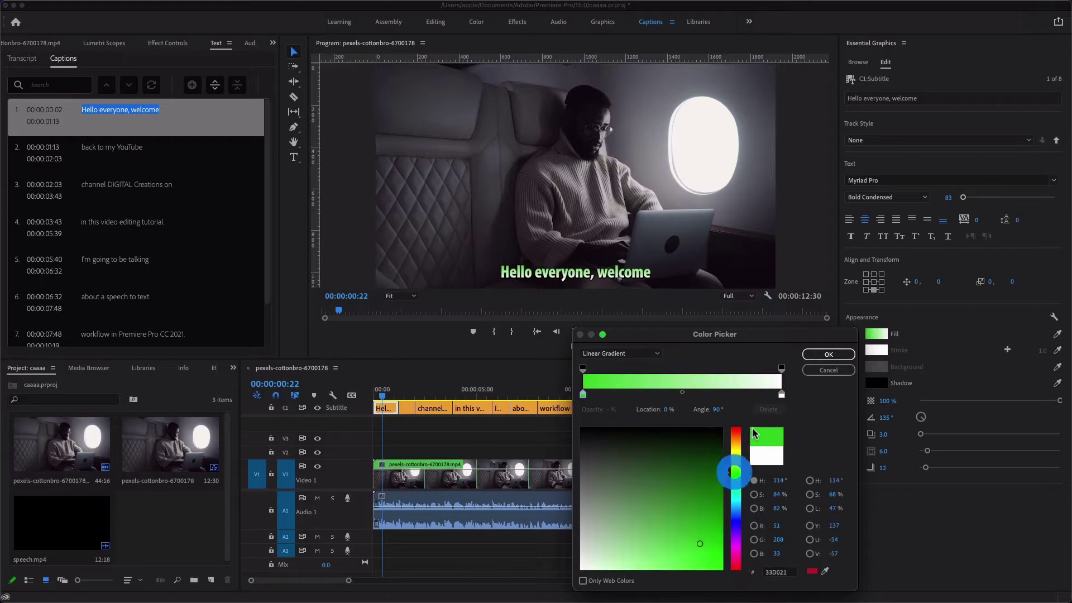
# Tint the end stop dark red and set the start stop to a light red.
pyautogui.click(781, 394)
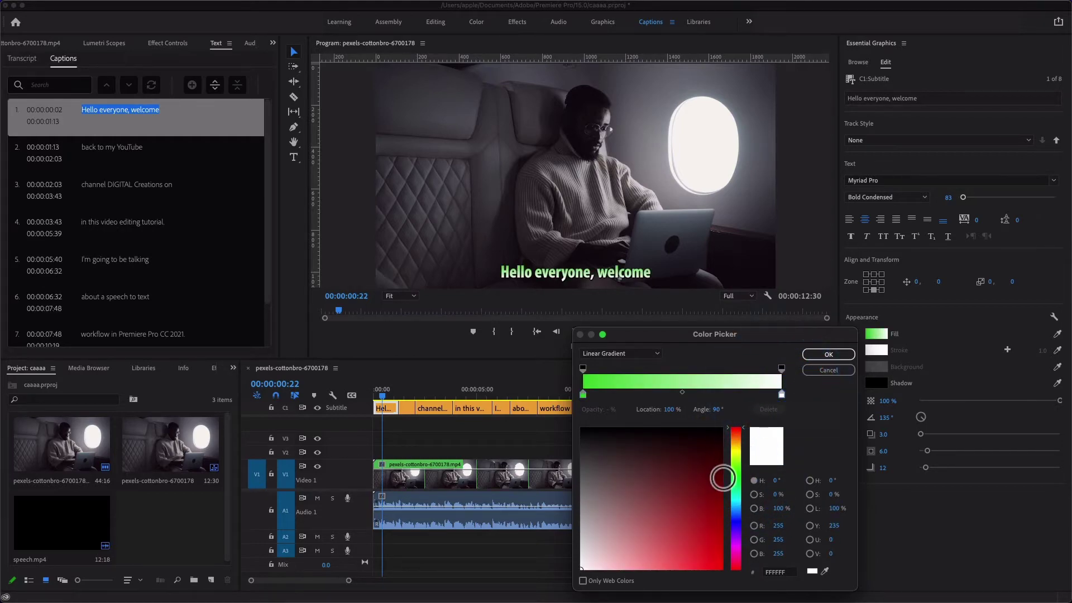
pyautogui.click(716, 471)
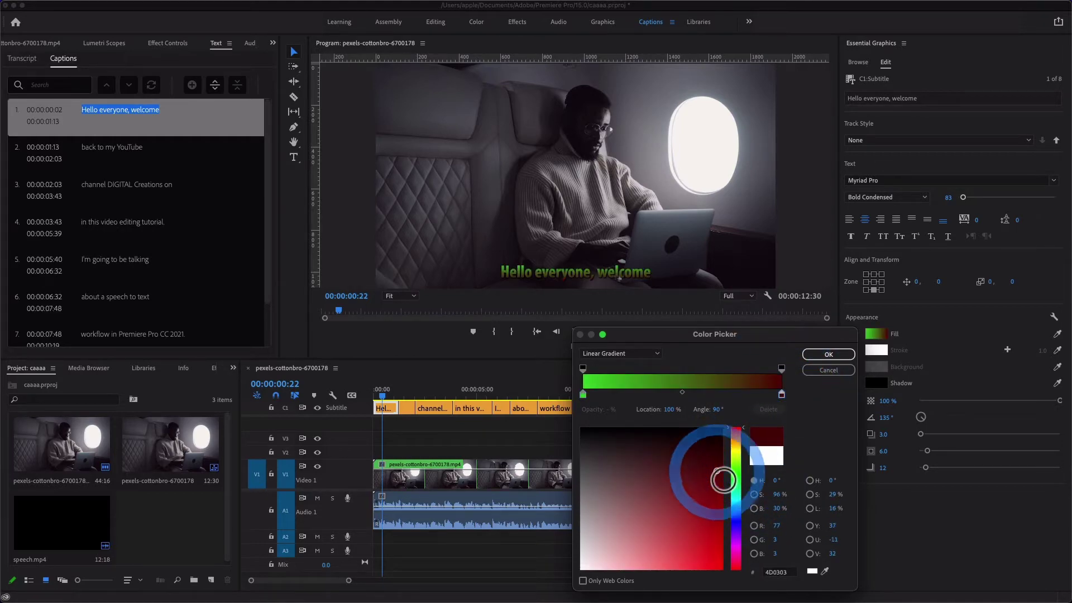
pyautogui.click(583, 395)
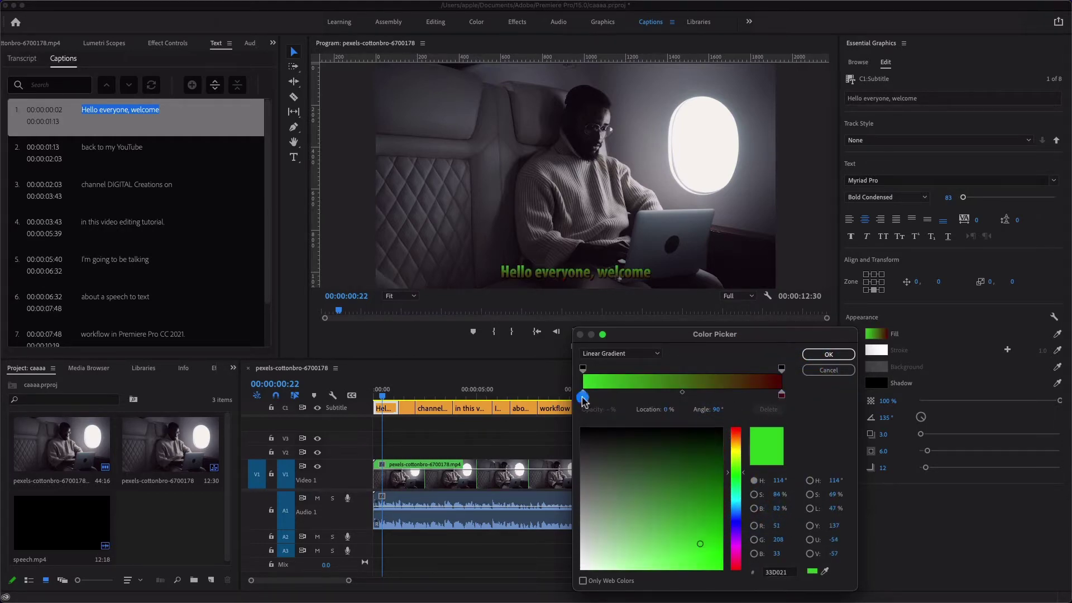
pyautogui.click(735, 430)
pyautogui.click(680, 535)
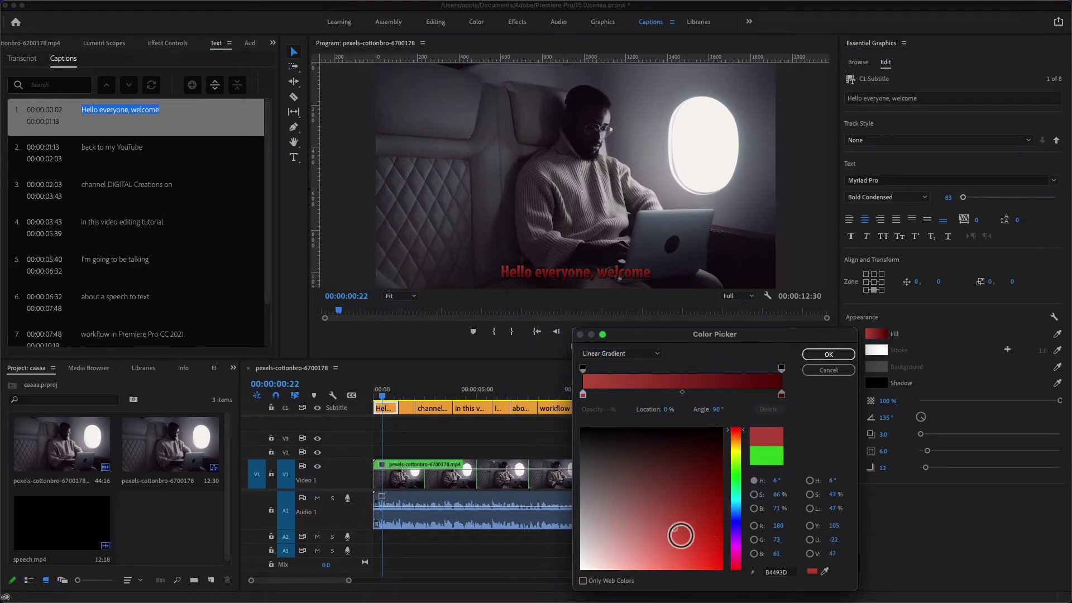
pyautogui.moveTo(681, 535)
pyautogui.mouseDown()
pyautogui.moveTo(596, 573)
pyautogui.moveTo(599, 557)
pyautogui.mouseUp()
# Set the gradient's end stop to dark brown-grey and apply the fill.
pyautogui.click(780, 394)
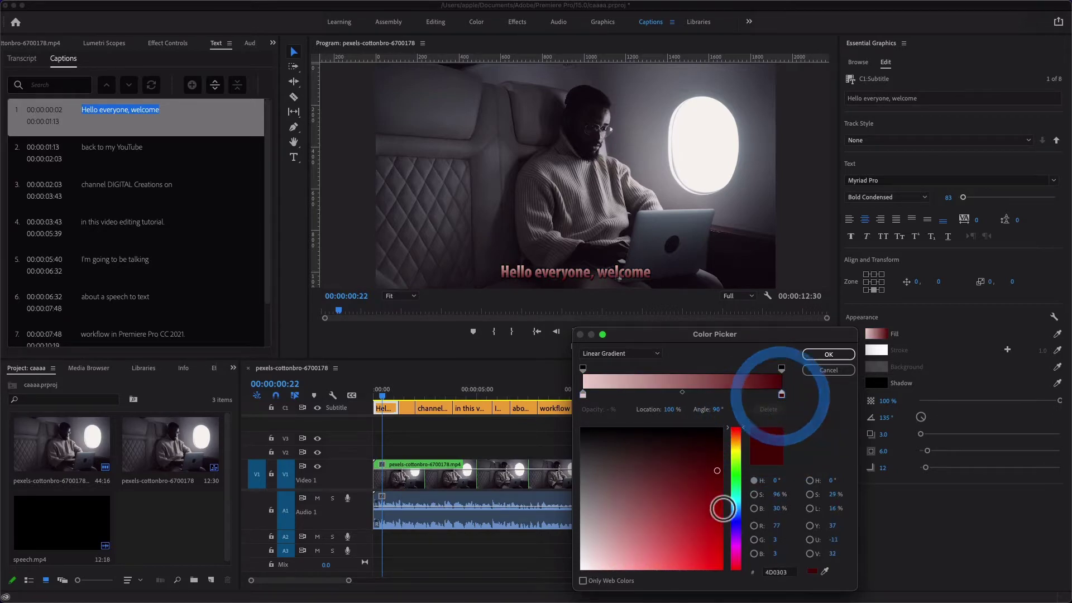
pyautogui.click(658, 555)
pyautogui.moveTo(654, 548)
pyautogui.mouseDown()
pyautogui.moveTo(590, 430)
pyautogui.moveTo(607, 453)
pyautogui.moveTo(597, 482)
pyautogui.moveTo(587, 478)
pyautogui.mouseUp()
pyautogui.click(828, 355)
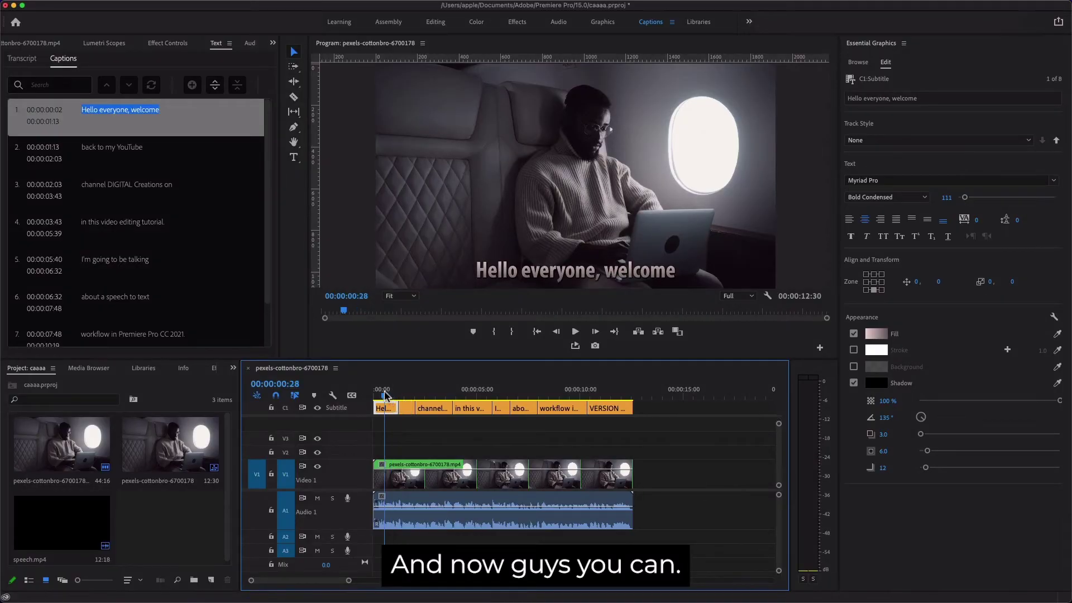
# Select the first caption and create a track style called CAPTION STYLE from it.
pyautogui.moveTo(389, 397)
pyautogui.mouseDown()
pyautogui.moveTo(405, 398)
pyautogui.moveTo(383, 398)
pyautogui.mouseUp()
pyautogui.click(385, 410)
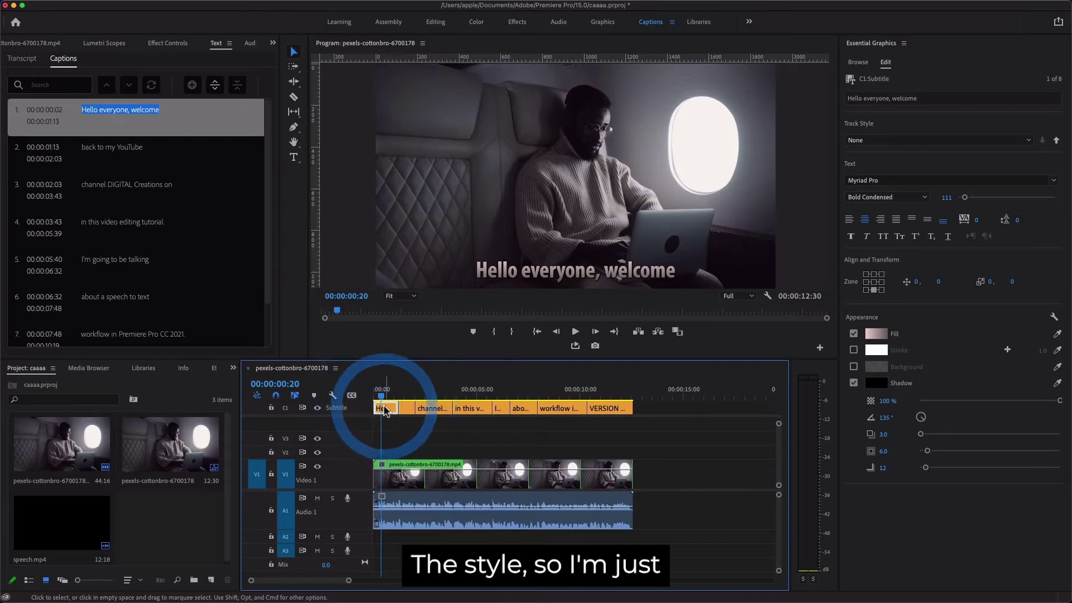
pyautogui.click(890, 143)
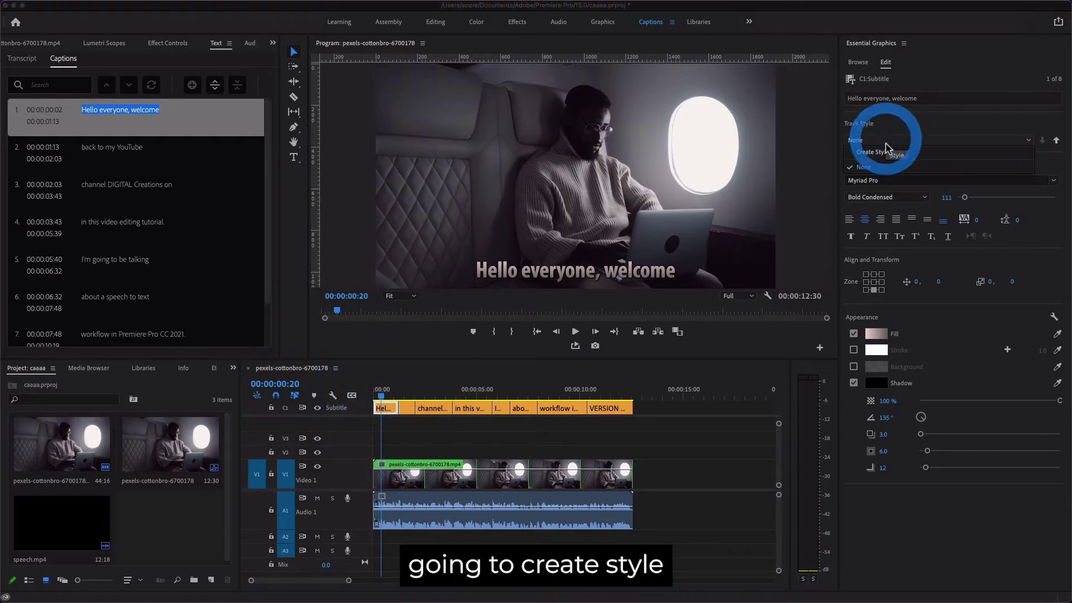
pyautogui.click(890, 153)
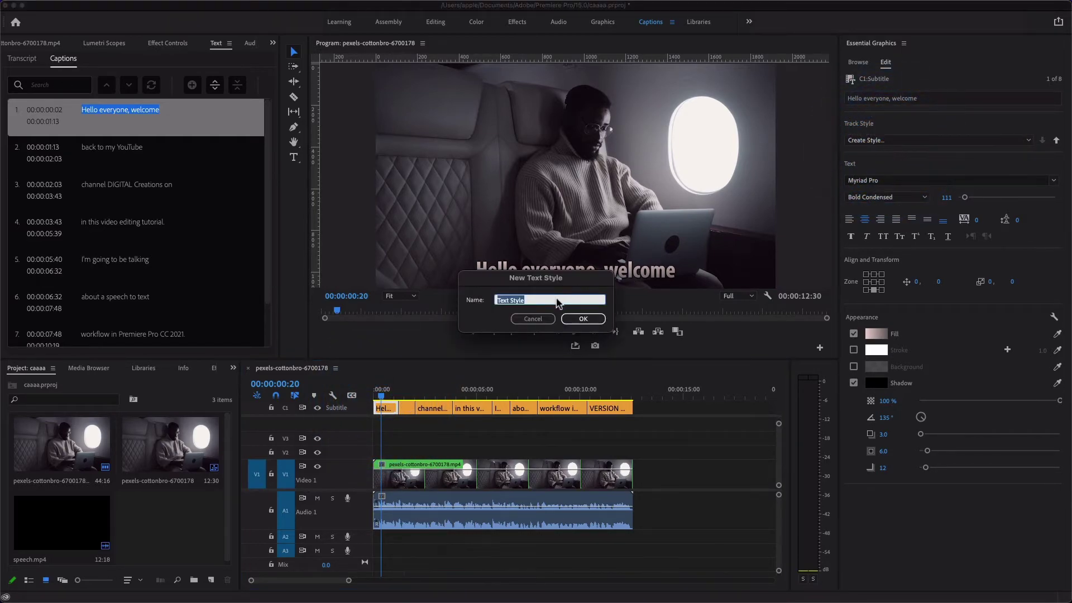
pyautogui.write('CAPTION STYLE')
pyautogui.click(582, 318)
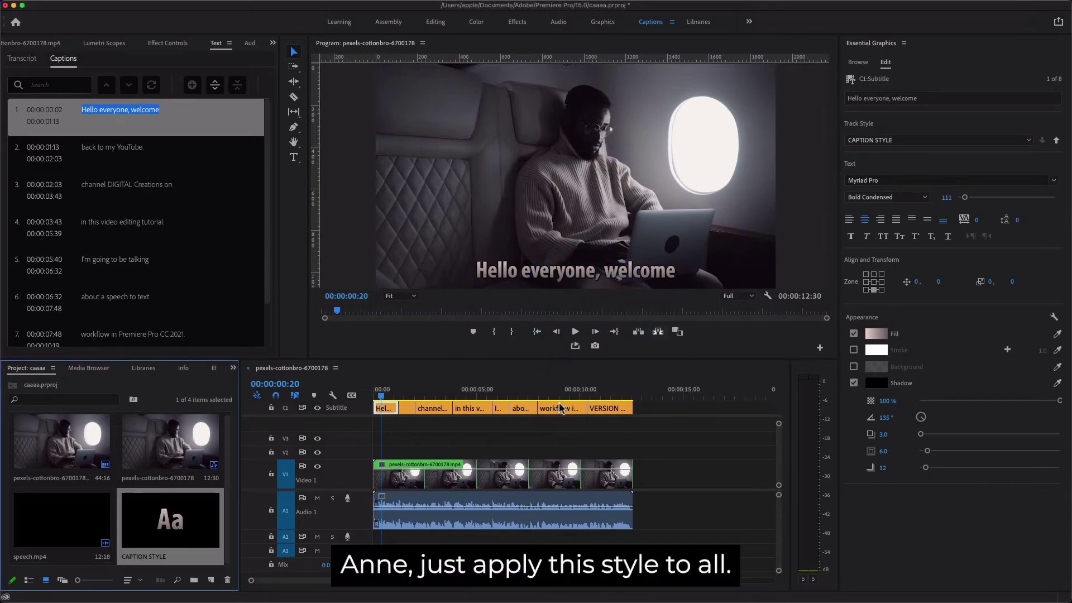
# Apply CAPTION STYLE to the remaining caption clips.
pyautogui.moveTo(662, 429); pyautogui.dragTo(412, 402)
pyautogui.click(937, 140)
pyautogui.click(937, 179)
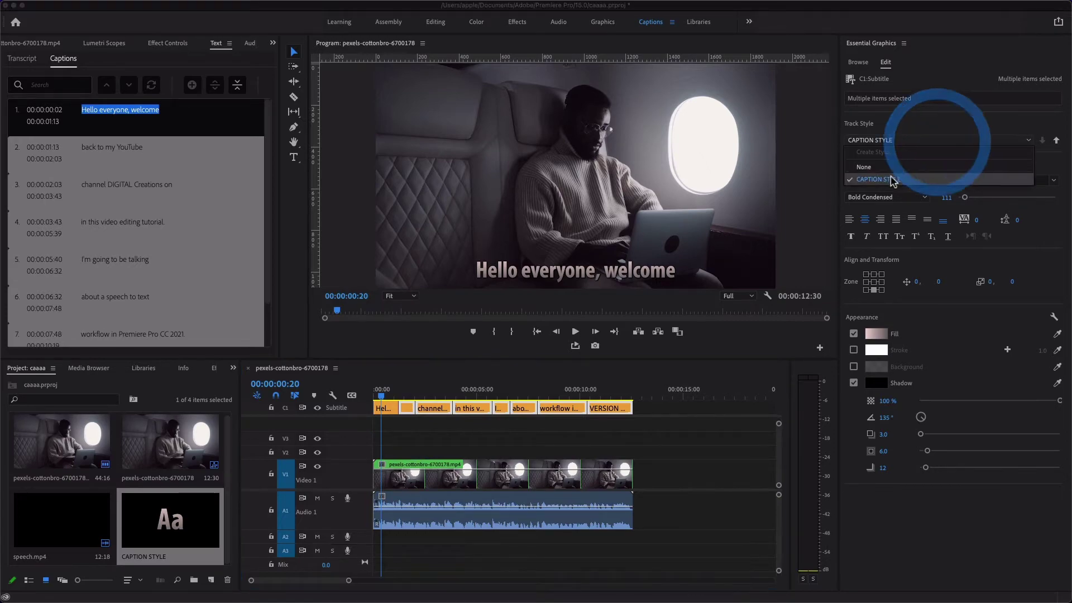
# Select every caption and reduce the text size from 111 to 92.
pyautogui.moveTo(423, 396)
pyautogui.mouseDown()
pyautogui.moveTo(594, 402)
pyautogui.moveTo(419, 400)
pyautogui.mouseUp()
pyautogui.moveTo(656, 425); pyautogui.dragTo(372, 408)
pyautogui.moveTo(967, 201); pyautogui.dragTo(969, 193)
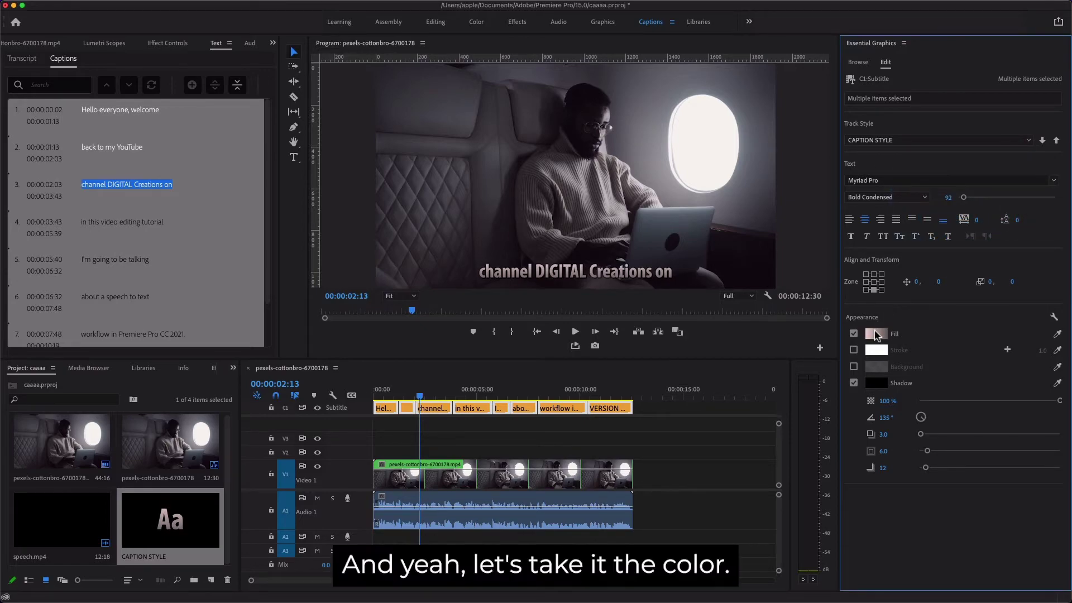
# Swap the caption gradient for a solid fill, trying dark red and then green.
pyautogui.click(875, 335)
pyautogui.click(581, 429)
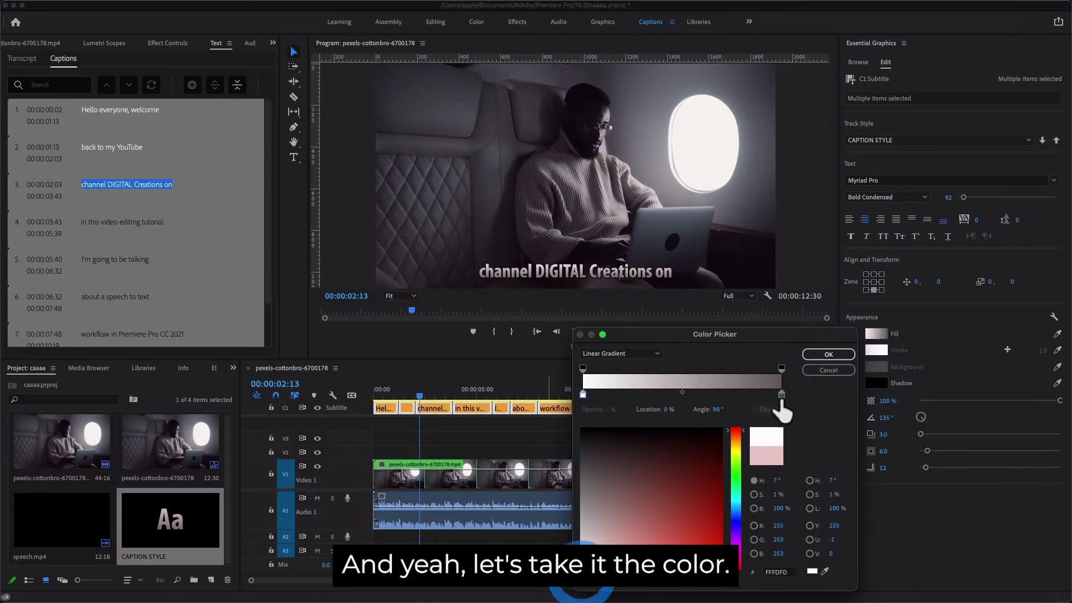
pyautogui.click(620, 353)
pyautogui.click(601, 366)
pyautogui.click(708, 465)
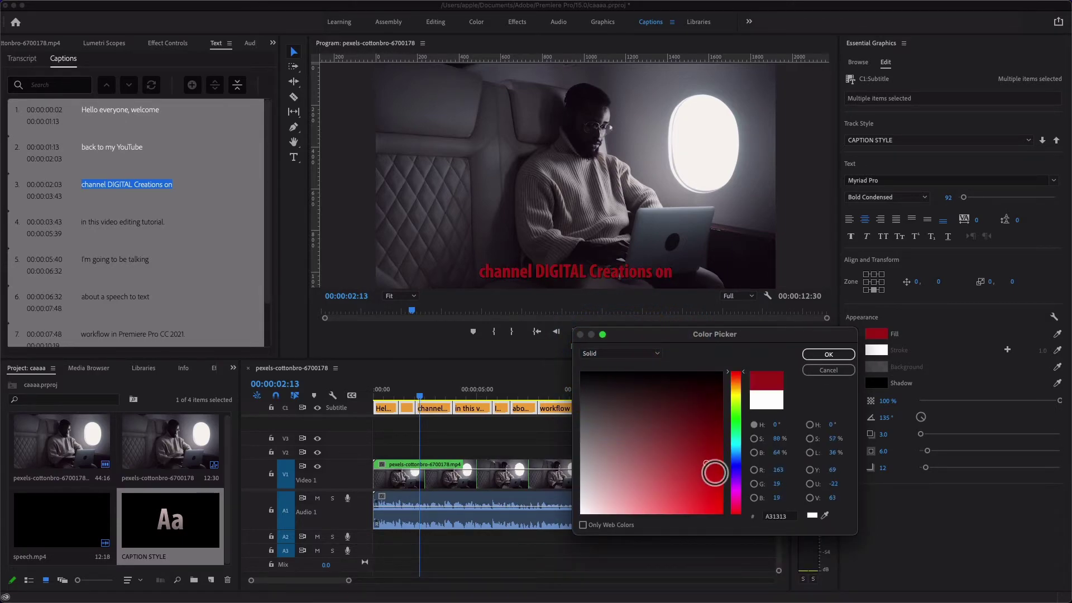
pyautogui.click(736, 418)
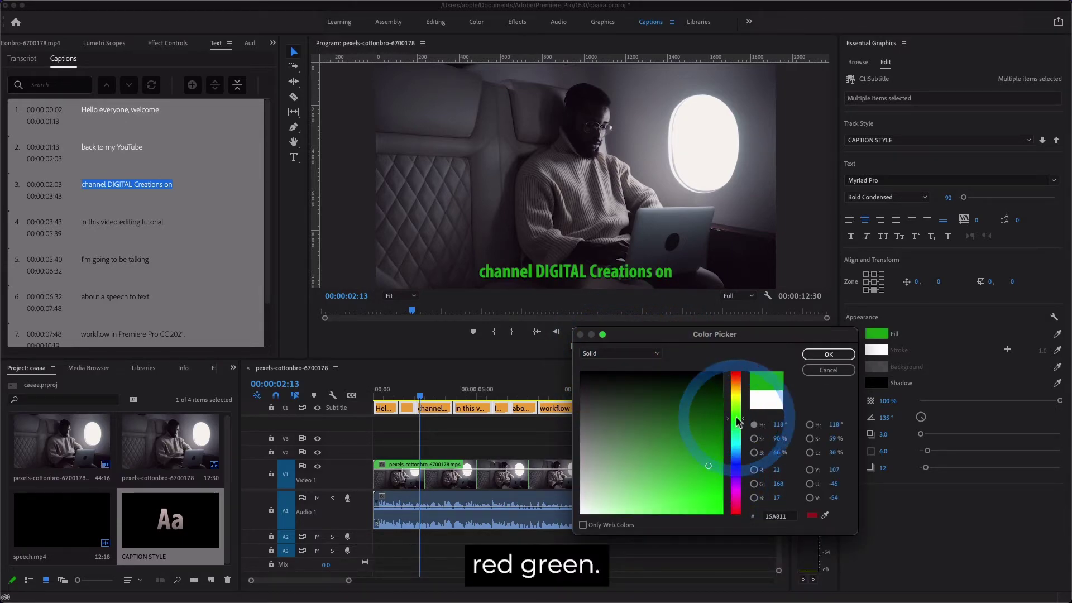
pyautogui.click(829, 354)
pyautogui.click(384, 395)
# Play the sequence from the start to preview the green captions.
pyautogui.moveTo(395, 395); pyautogui.dragTo(490, 412)
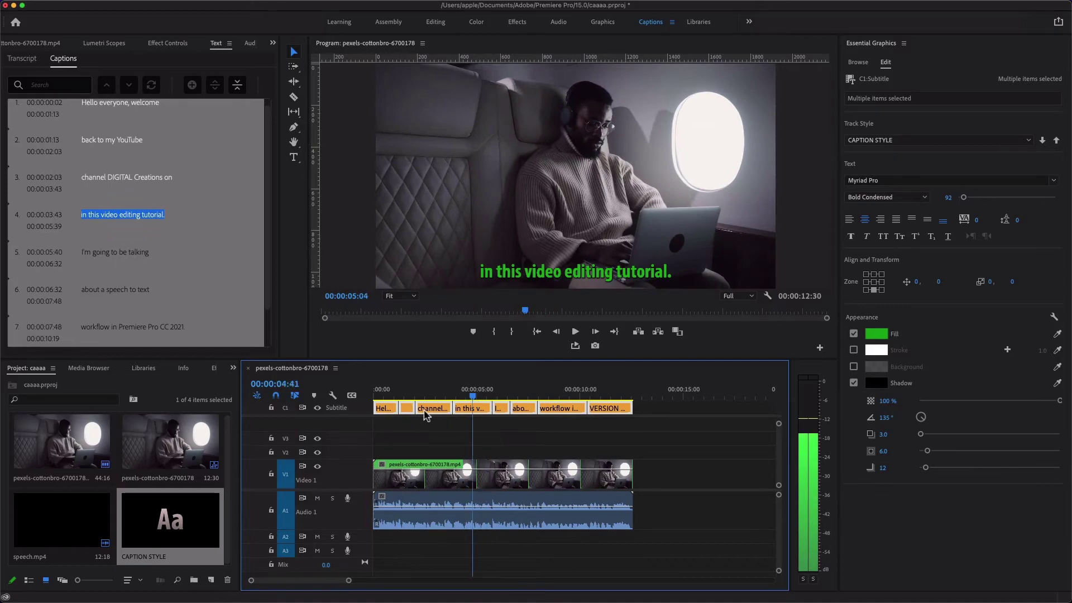
pyautogui.press('Home')
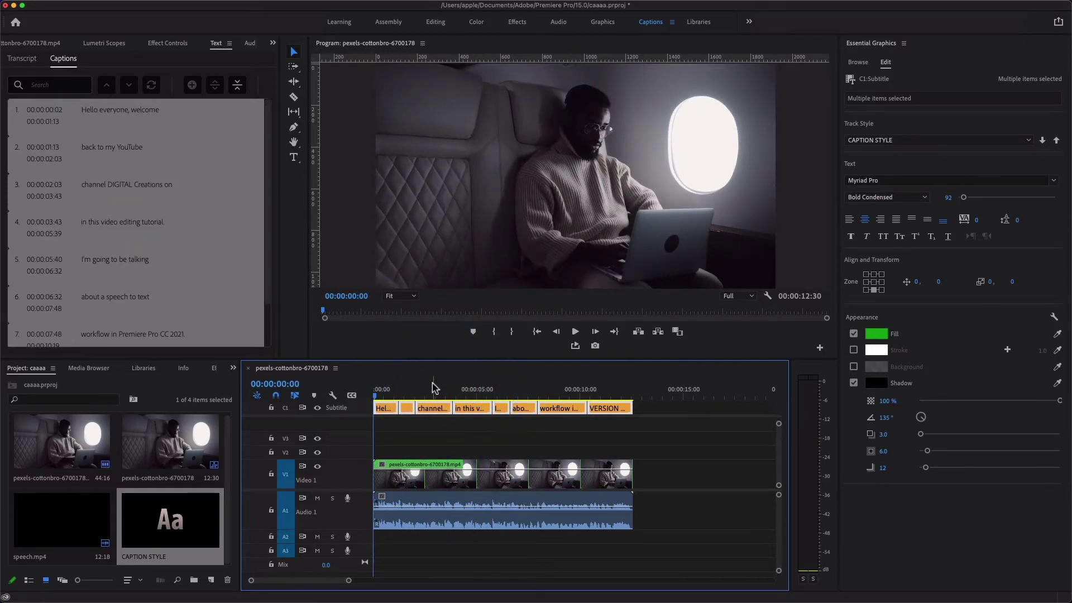
pyautogui.press('space')
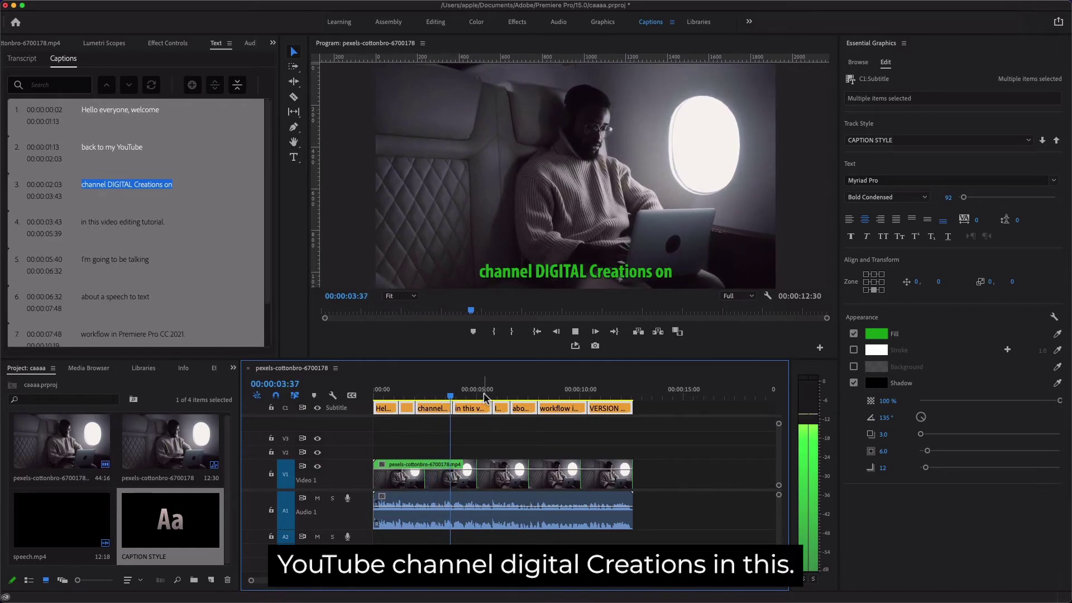
pyautogui.press('space')
# Make the caption fill near-white and add a black outline stroke.
pyautogui.click(877, 334)
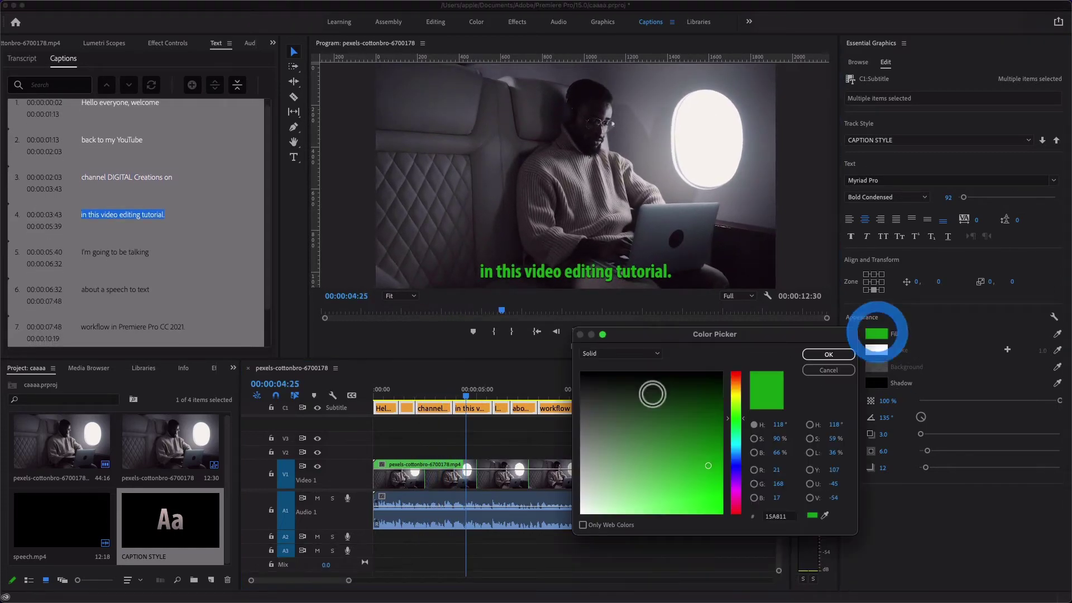
pyautogui.click(623, 486)
pyautogui.moveTo(688, 410); pyautogui.dragTo(722, 370)
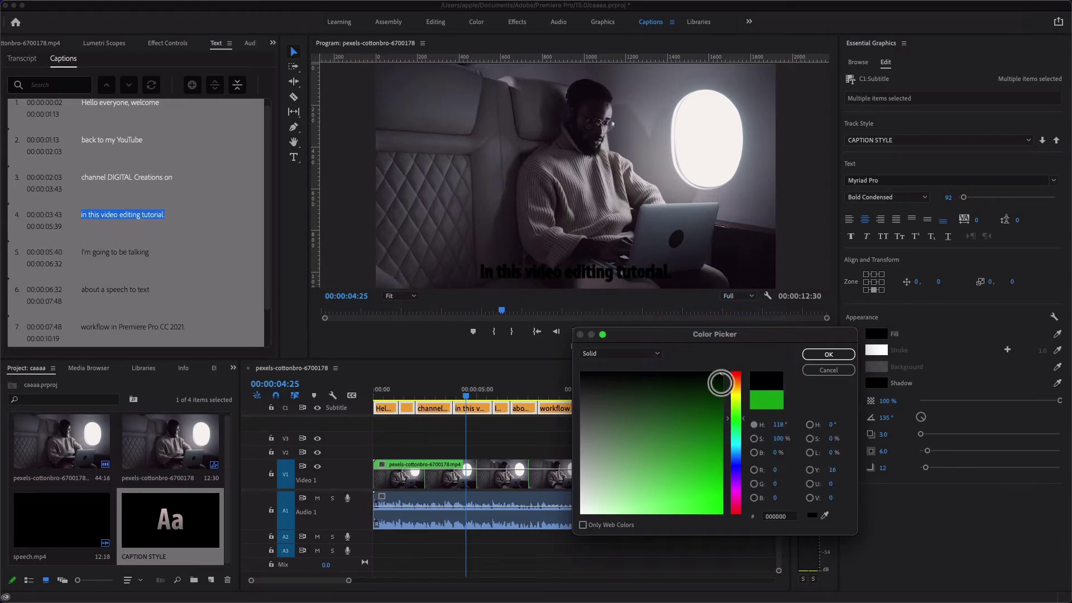
pyautogui.moveTo(592, 514); pyautogui.dragTo(590, 517)
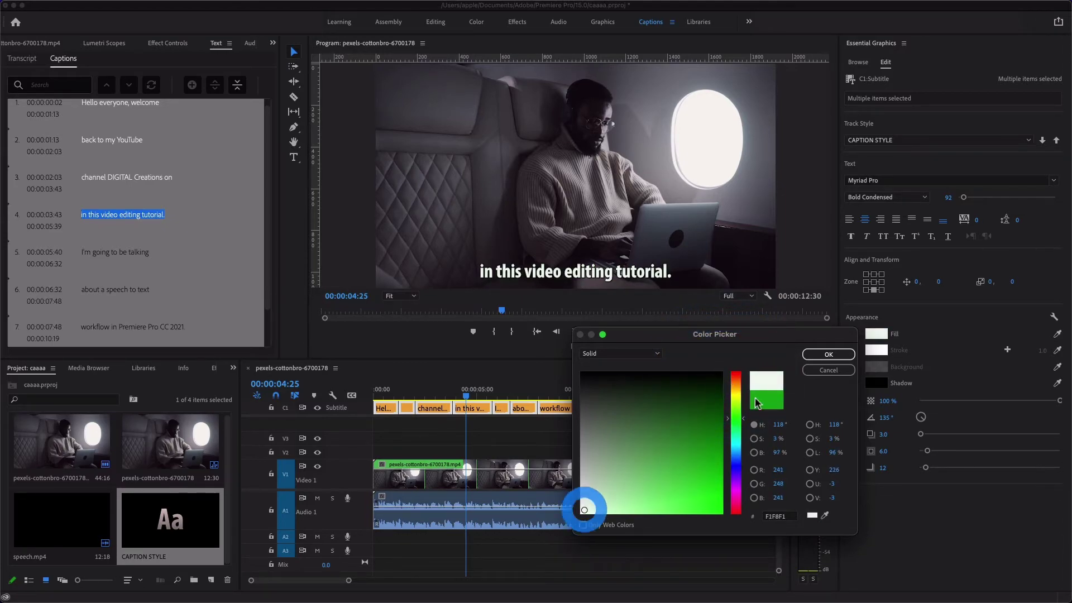
pyautogui.click(829, 354)
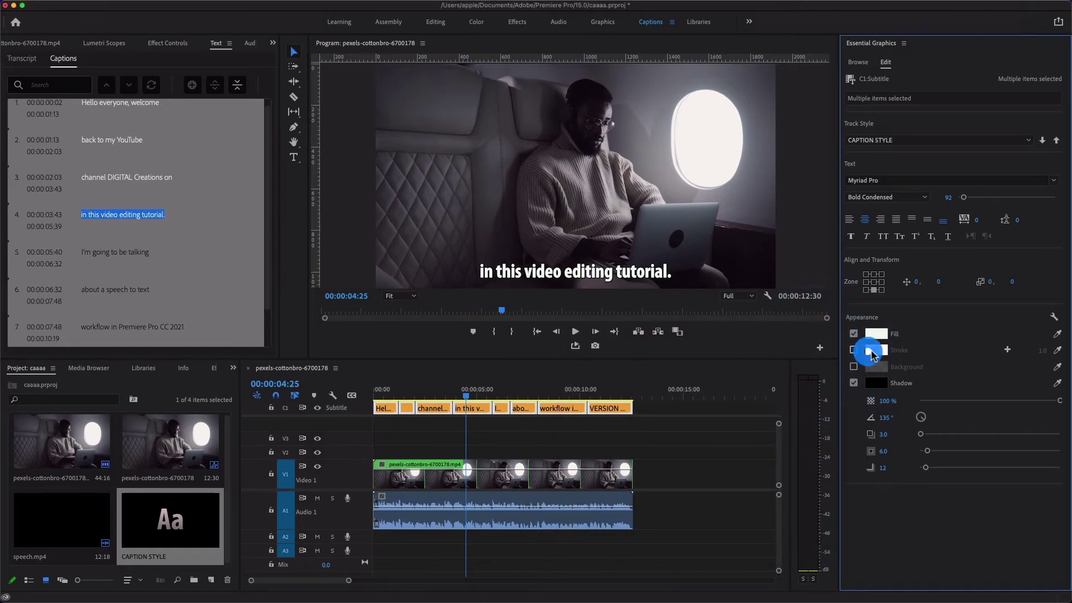
pyautogui.click(872, 352)
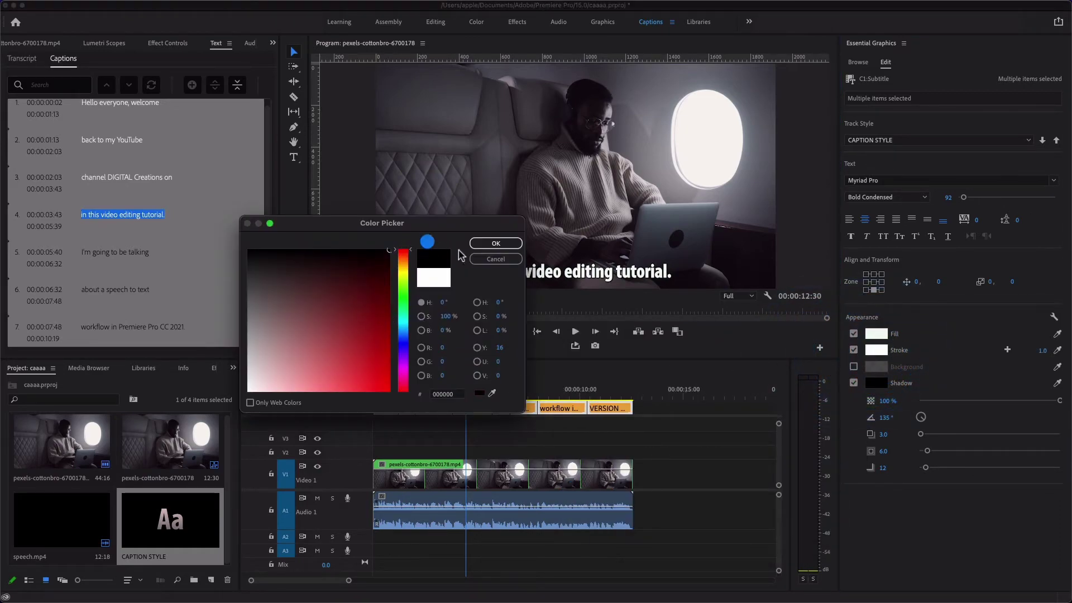
pyautogui.click(495, 244)
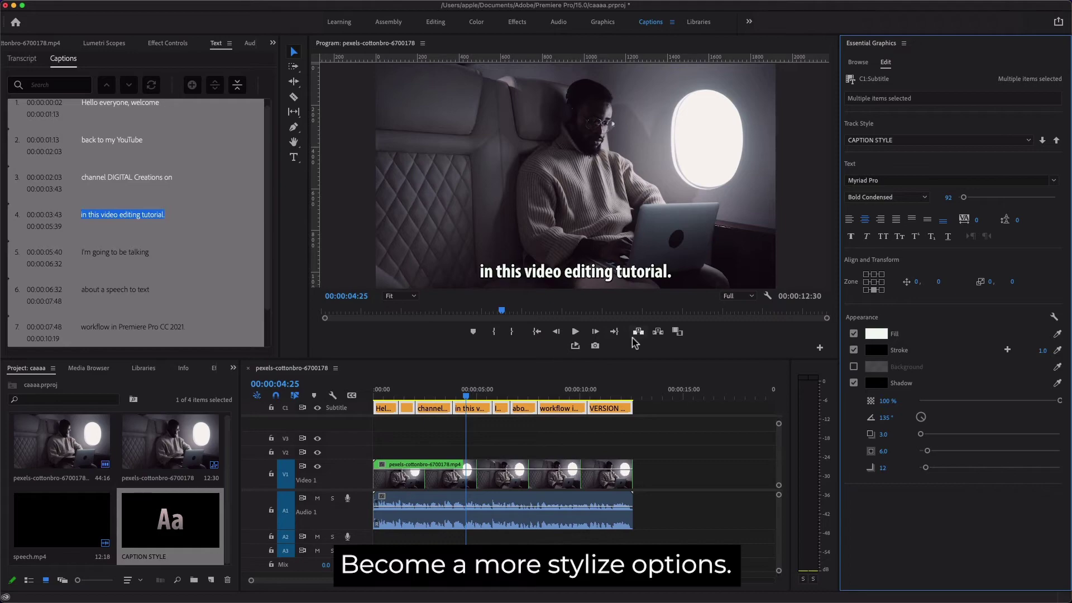
# Select all Subtitle-track caption clips and apply the Purple label via Edit > Label.
pyautogui.click(377, 394)
pyautogui.moveTo(684, 428); pyautogui.dragTo(323, 395)
pyautogui.moveTo(166, 5)
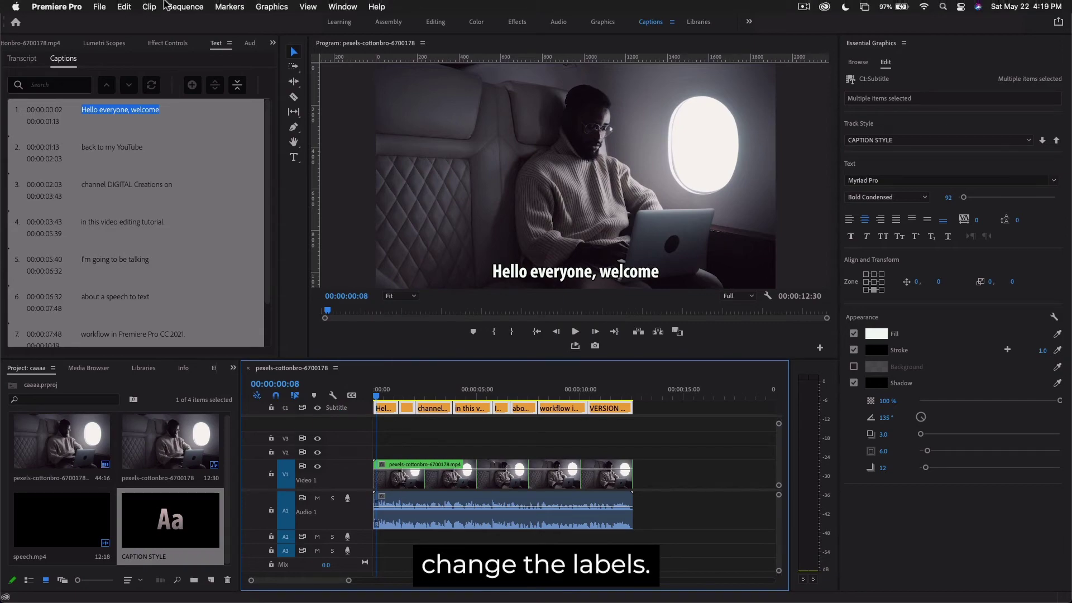
pyautogui.click(124, 6)
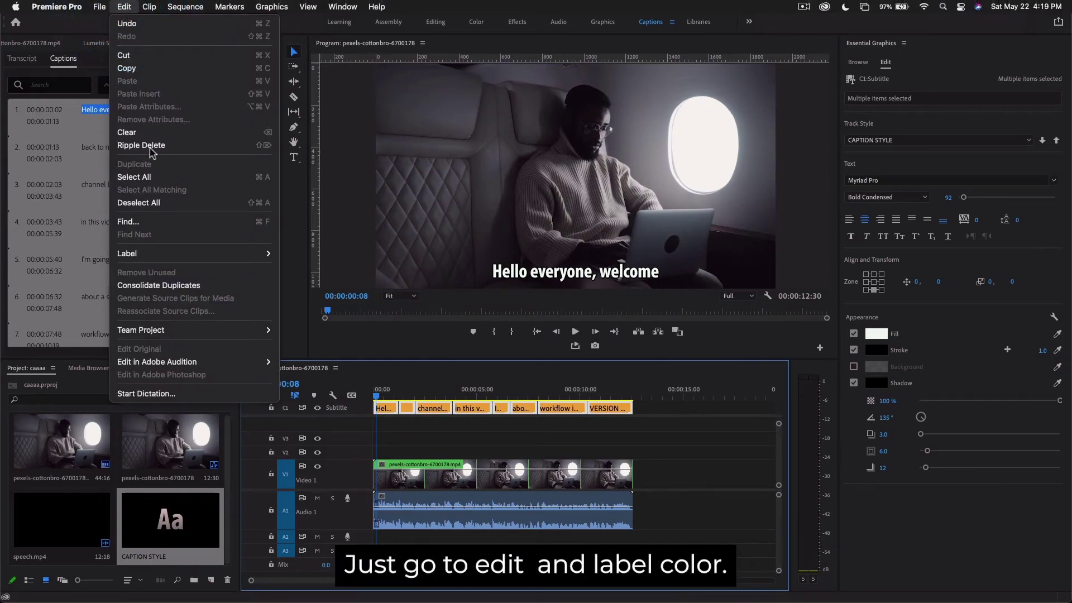
pyautogui.moveTo(280, 256)
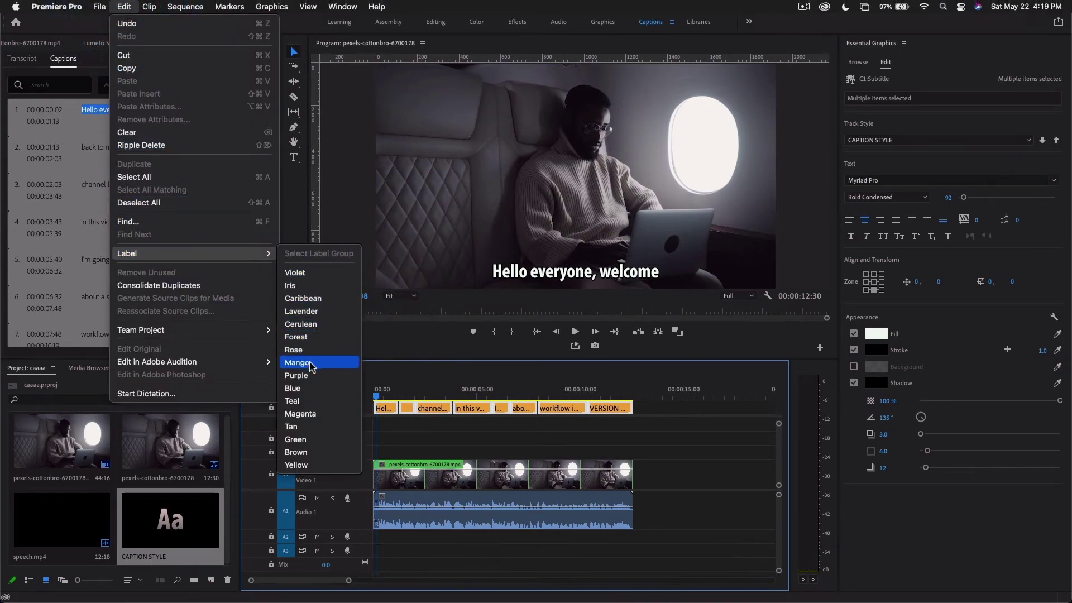
pyautogui.click(306, 380)
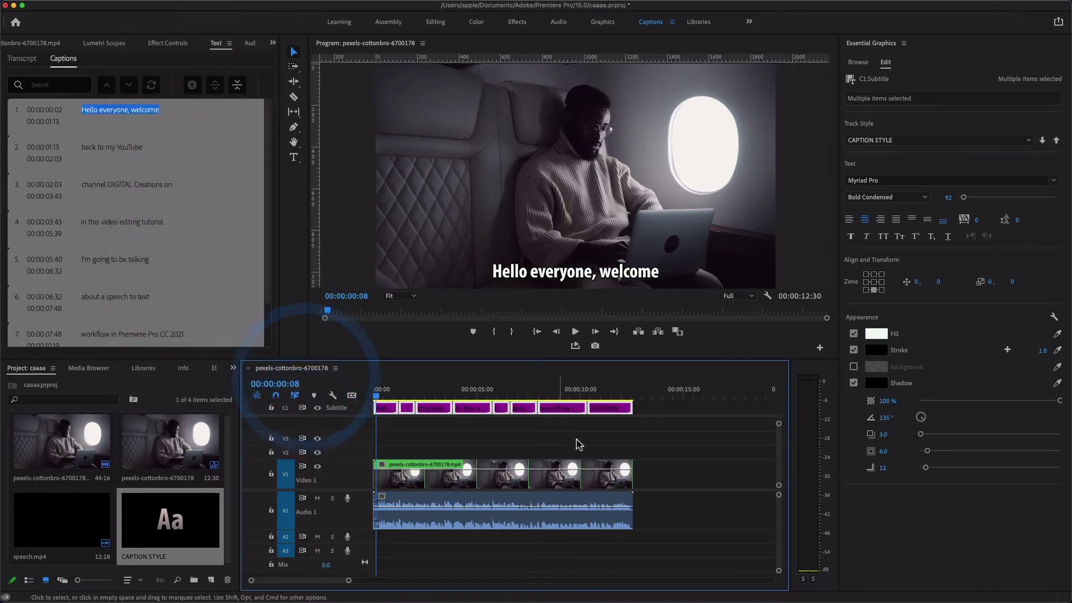
pyautogui.click(678, 431)
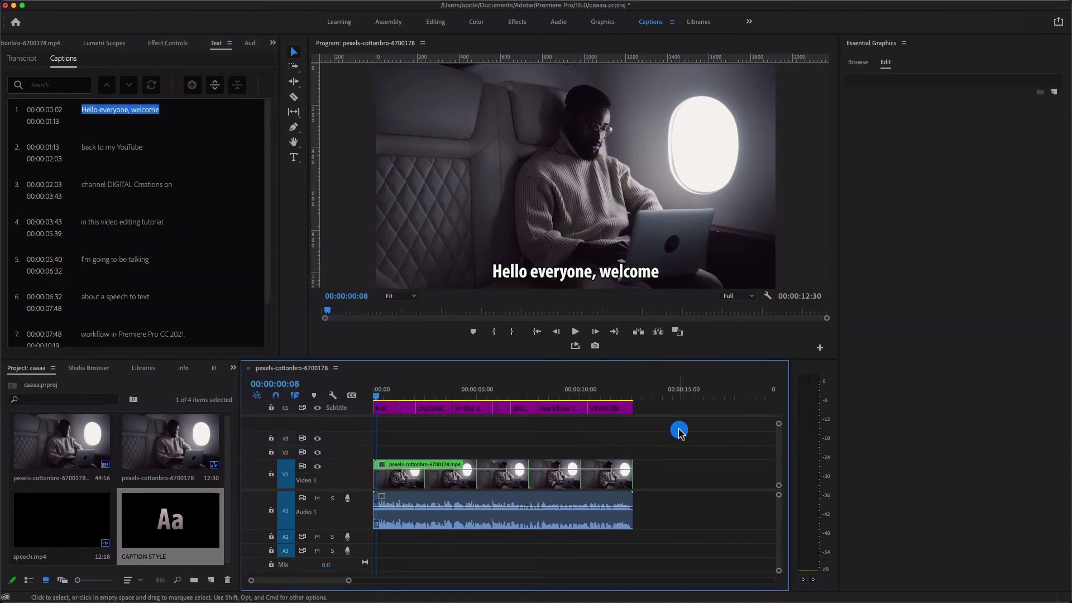
pyautogui.click(375, 390)
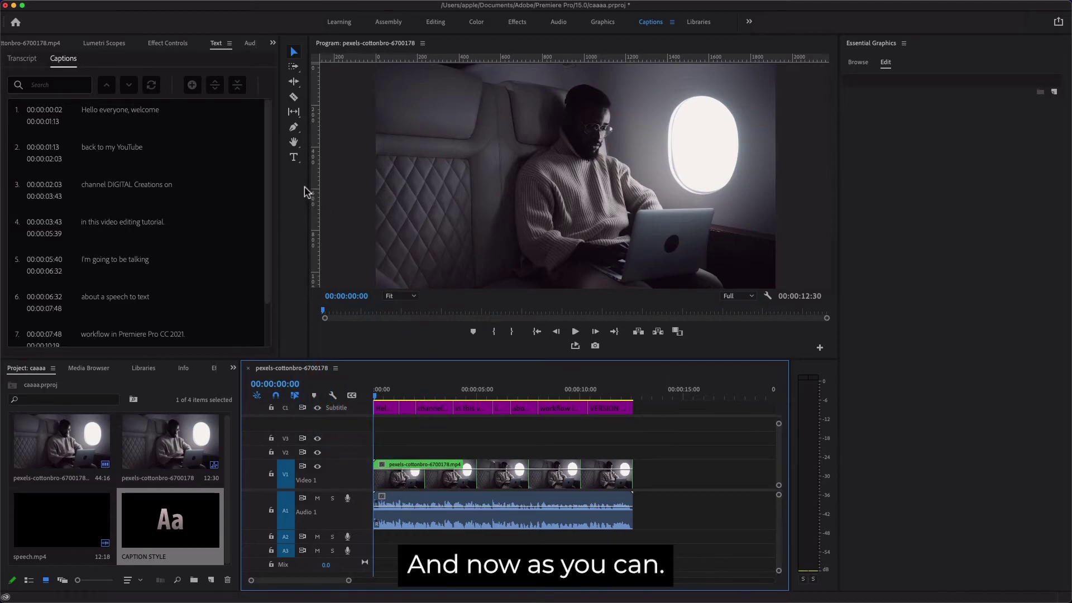
# Widen the Captions panel and show its Export to SRT and text file options.
pyautogui.moveTo(594, 409); pyautogui.dragTo(311, 383)
pyautogui.press('super+a')
pyautogui.click(344, 385)
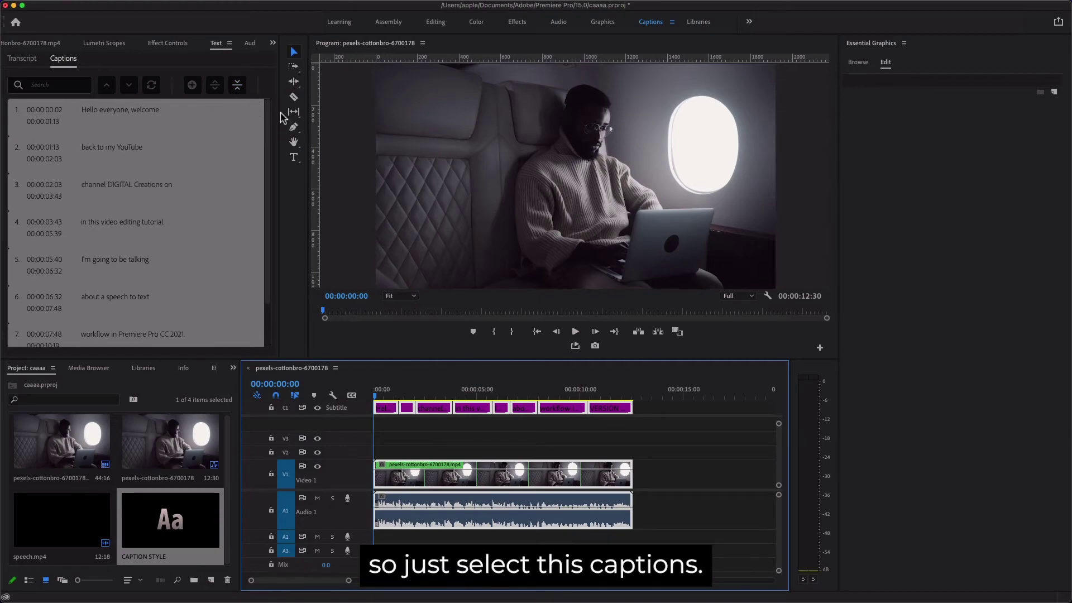
pyautogui.moveTo(280, 116); pyautogui.dragTo(370, 123)
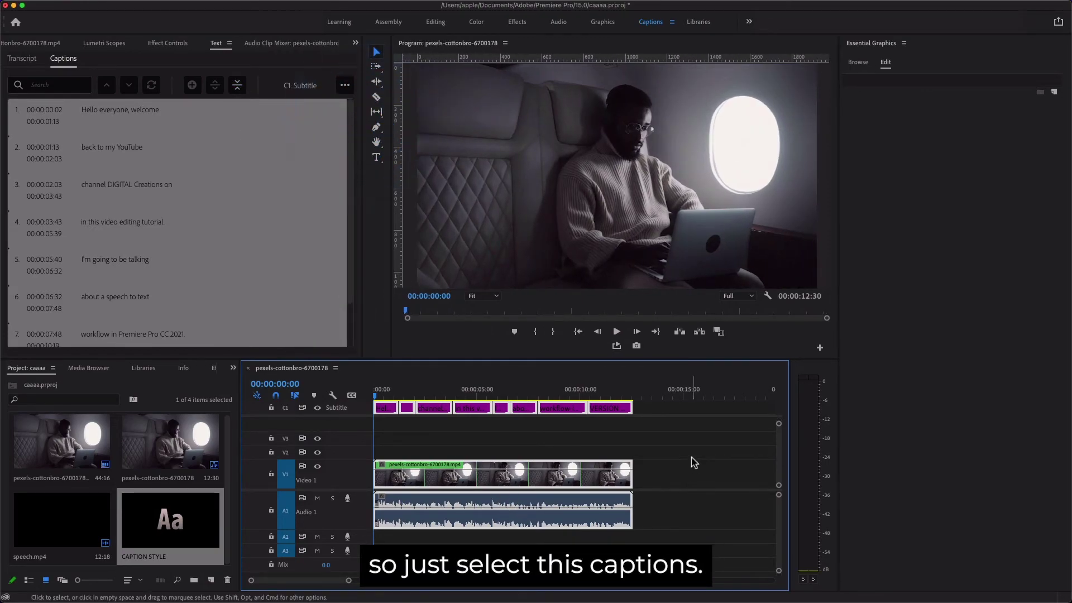
pyautogui.moveTo(697, 461); pyautogui.dragTo(386, 385)
pyautogui.click(345, 85)
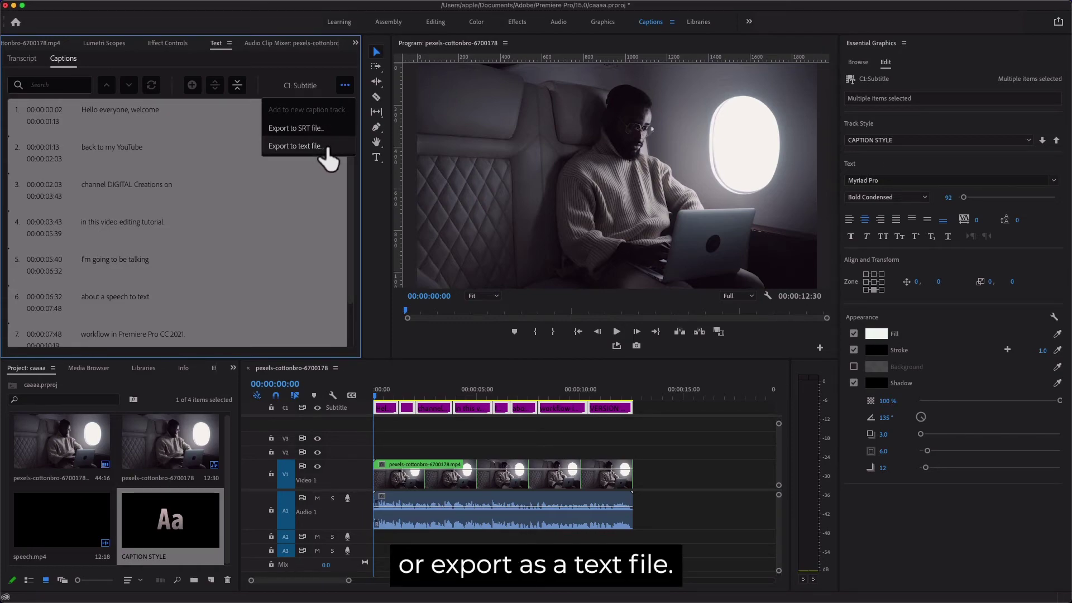
# Deselect the captions and move the playhead to the sequence end, then the third caption.
pyautogui.click(710, 473)
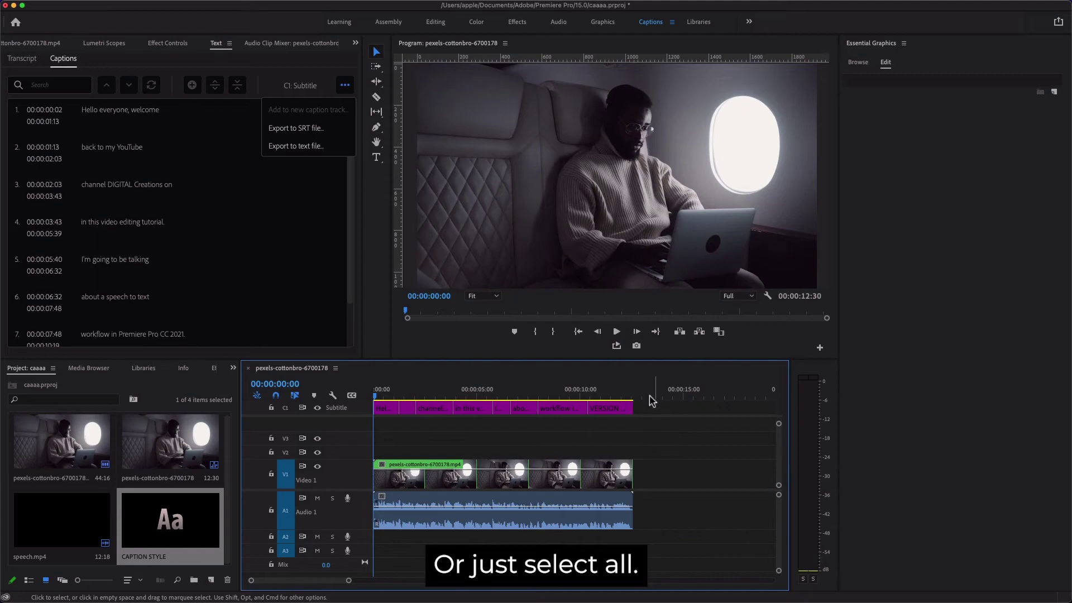
pyautogui.click(629, 390)
pyautogui.moveTo(628, 390); pyautogui.dragTo(293, 382)
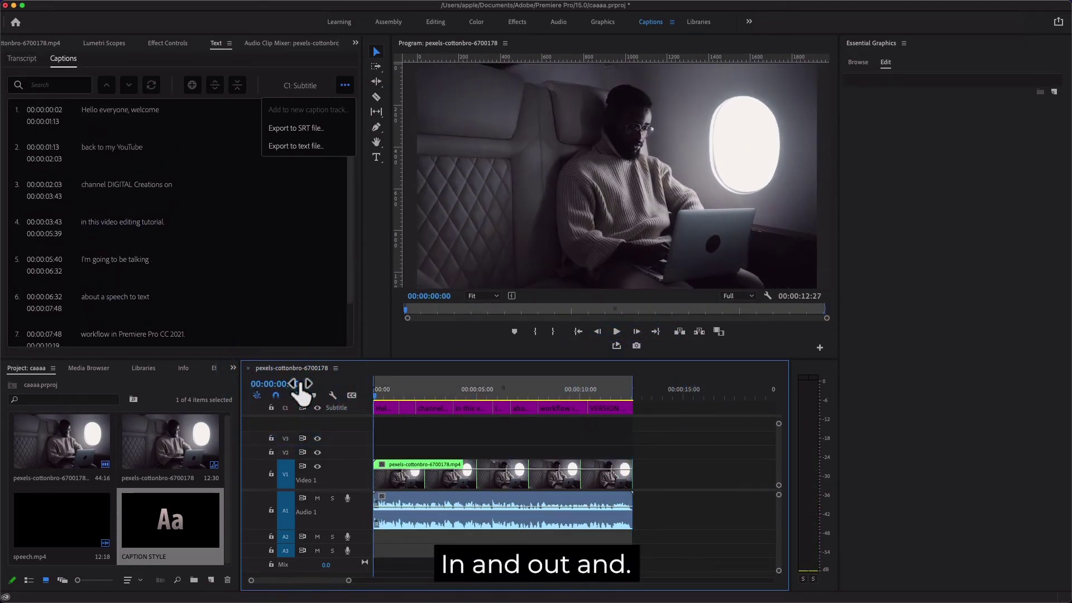
pyautogui.moveTo(403, 394); pyautogui.dragTo(424, 406)
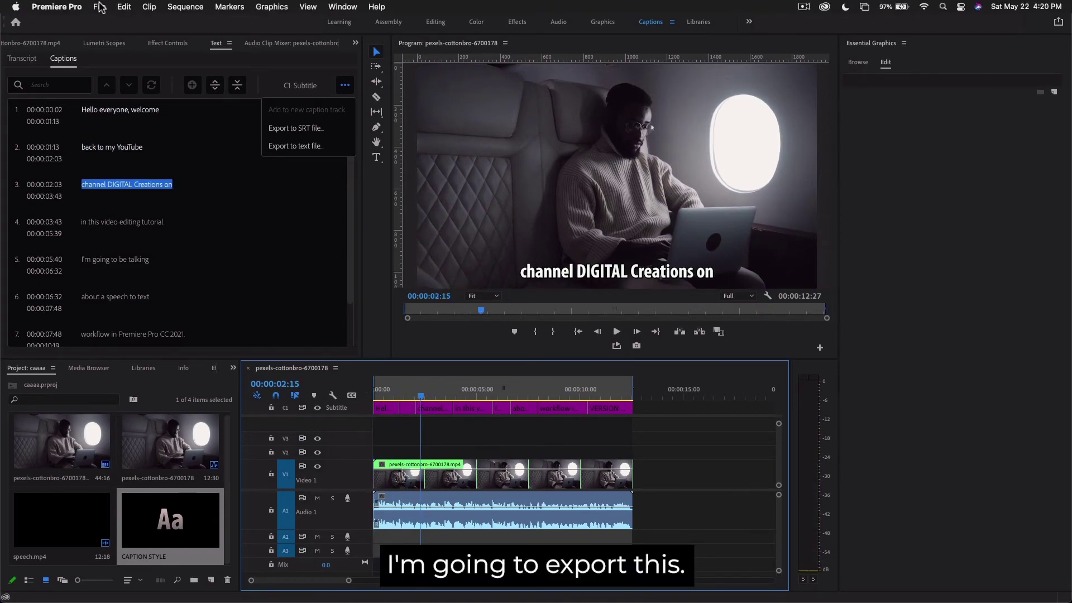
# Open the media export settings and set captions to Burn Captions Into Video.
pyautogui.click(99, 8)
pyautogui.moveTo(167, 368)
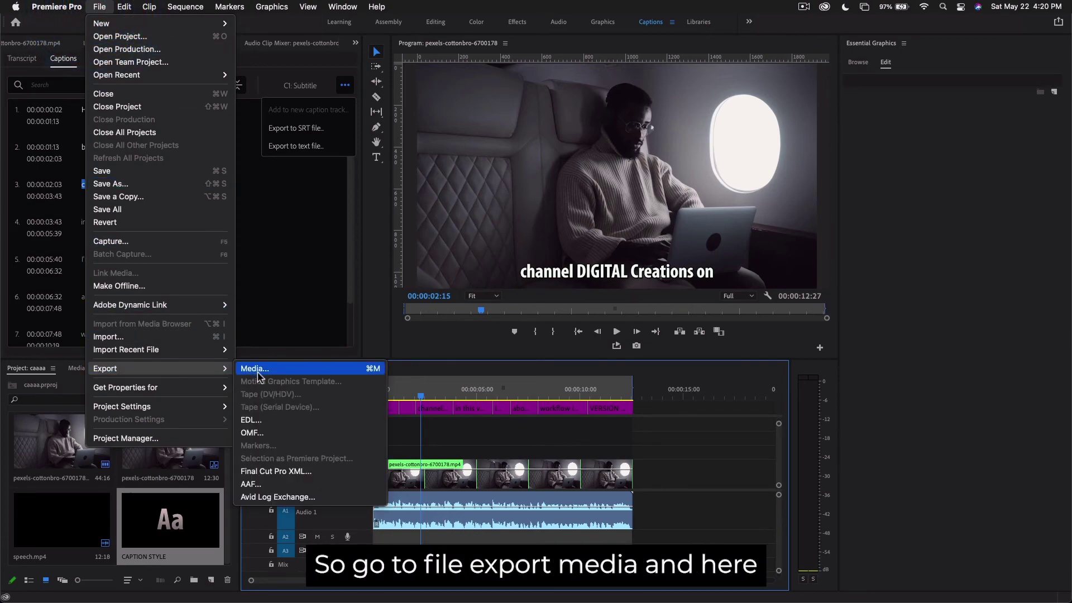
pyautogui.click(257, 369)
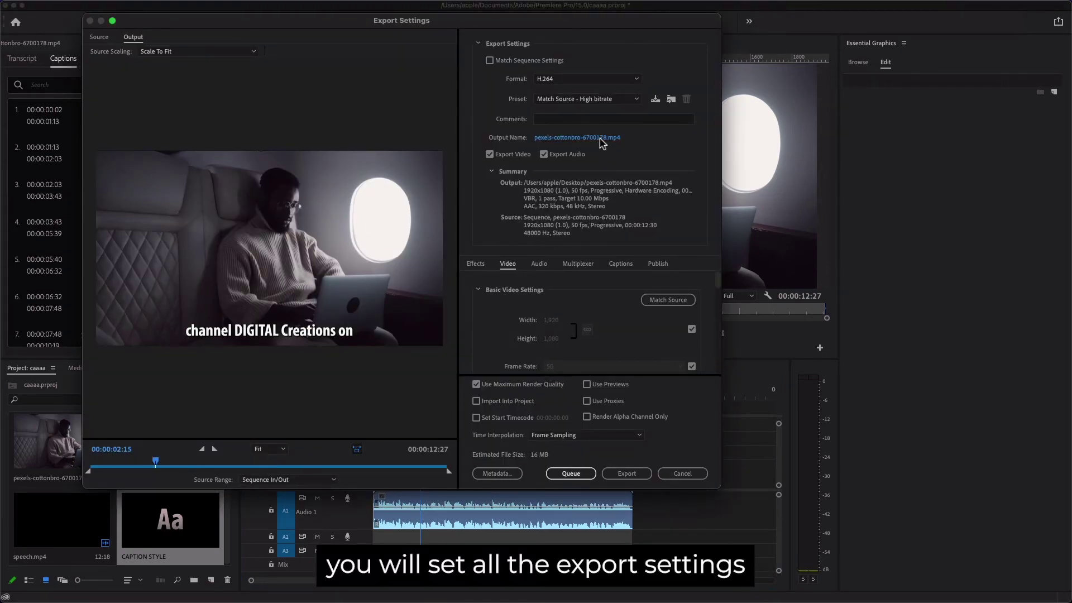
pyautogui.click(618, 267)
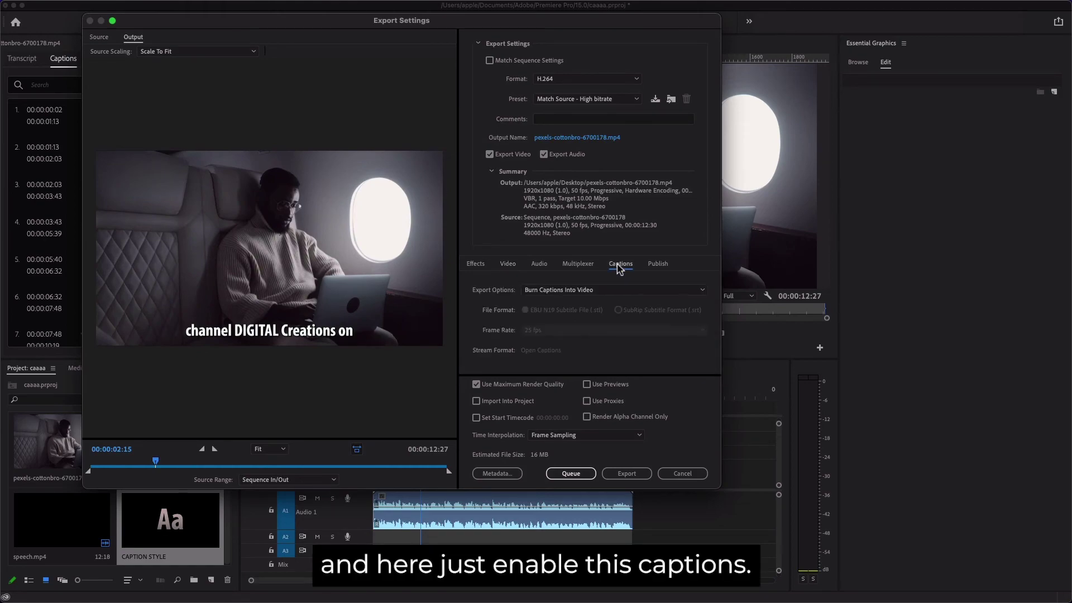
pyautogui.click(625, 291)
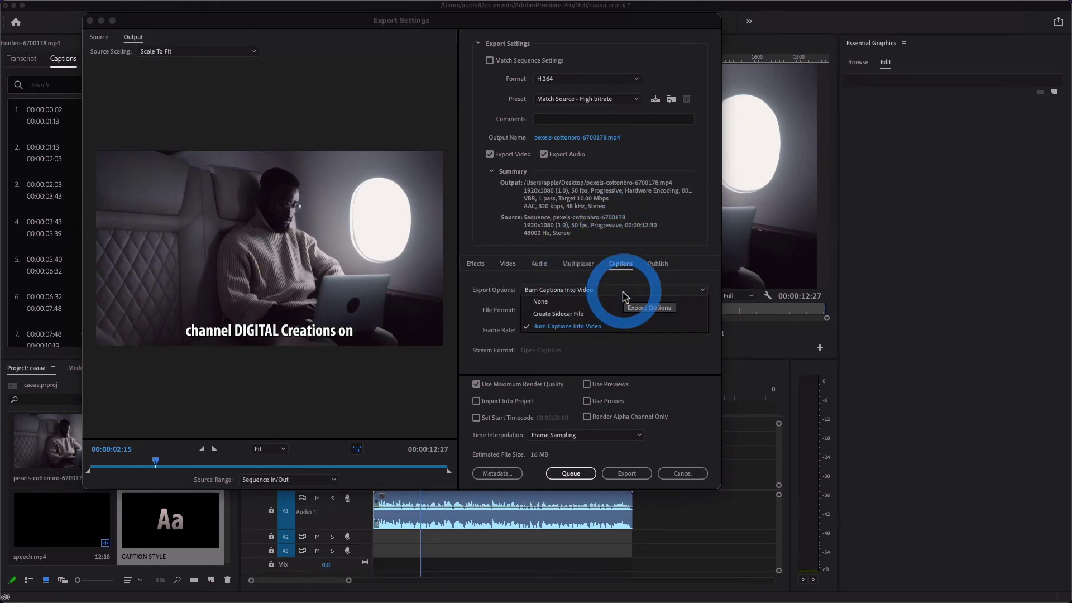
pyautogui.click(618, 331)
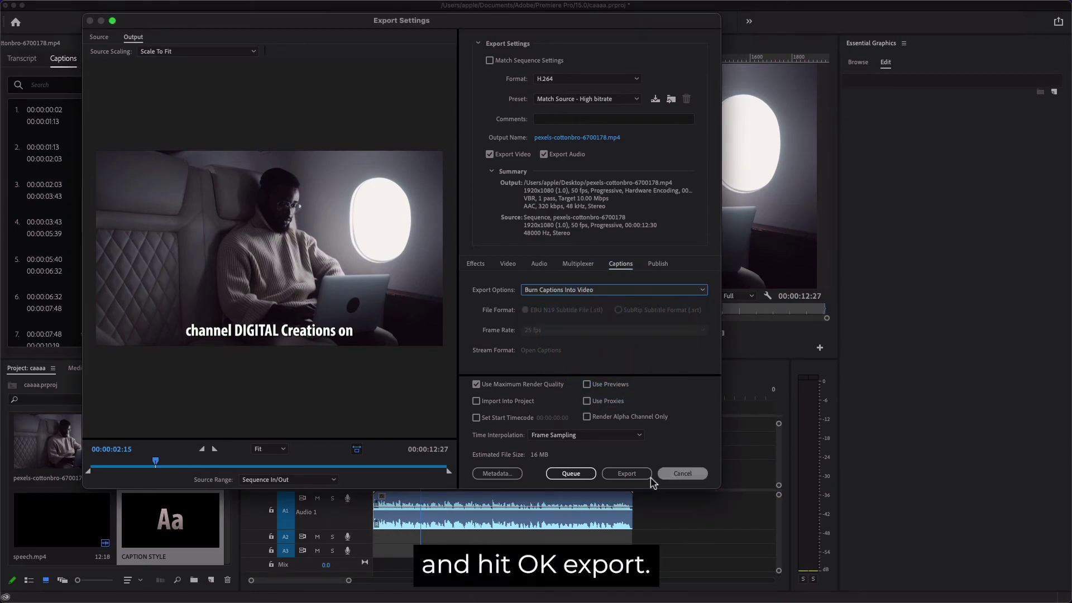
# Start encoding pexels-cottonbro-6700178 as H.264 with burned-in captions.
pyautogui.click(621, 474)
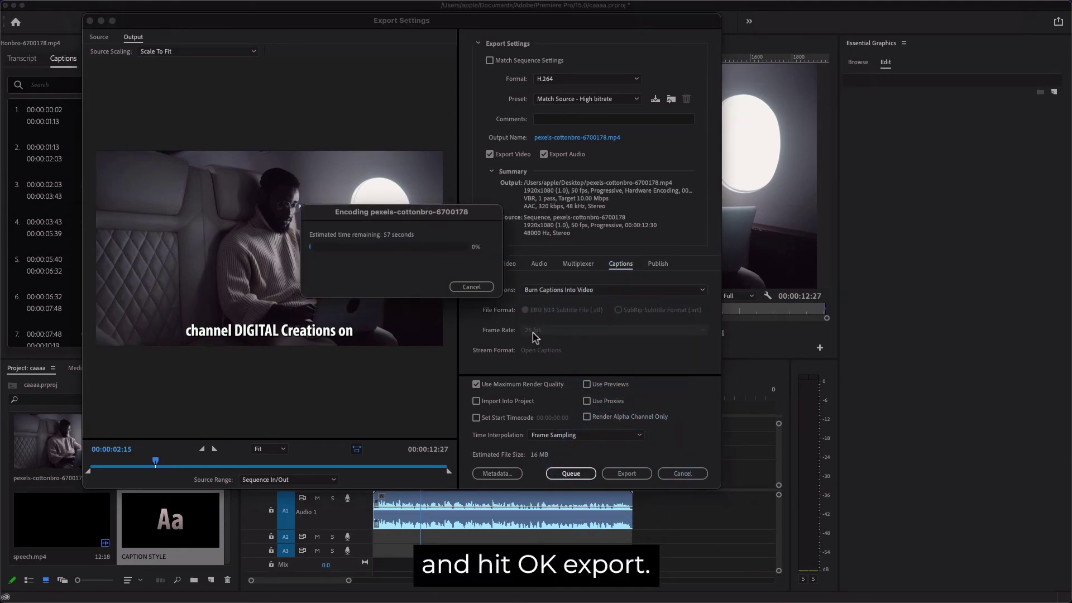